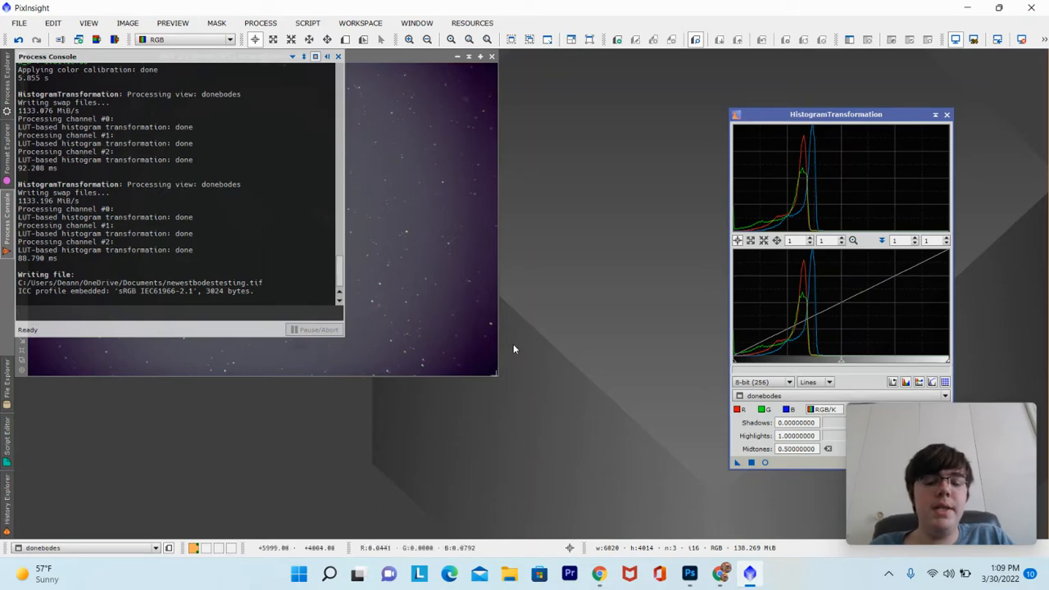
- Close the HistogramTransformation window and the process console to clear the workspace around the image
click(516, 347)
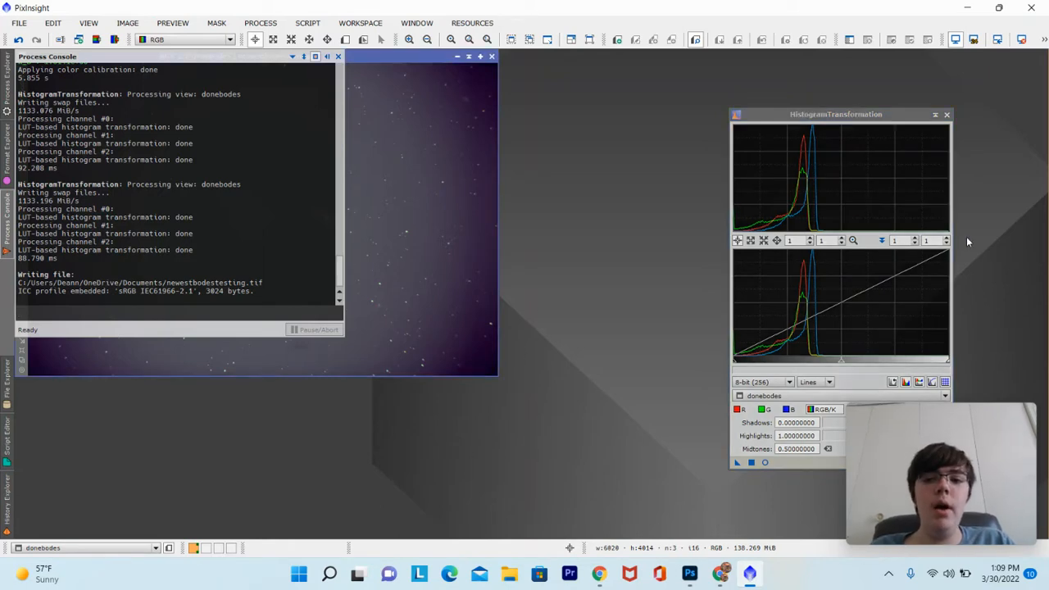
click(946, 115)
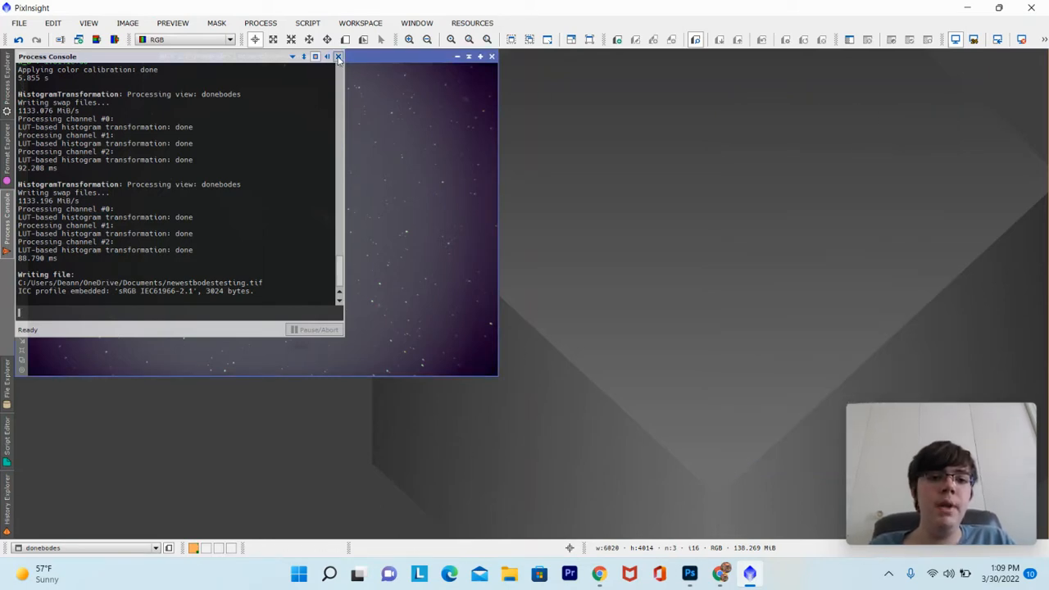
click(337, 58)
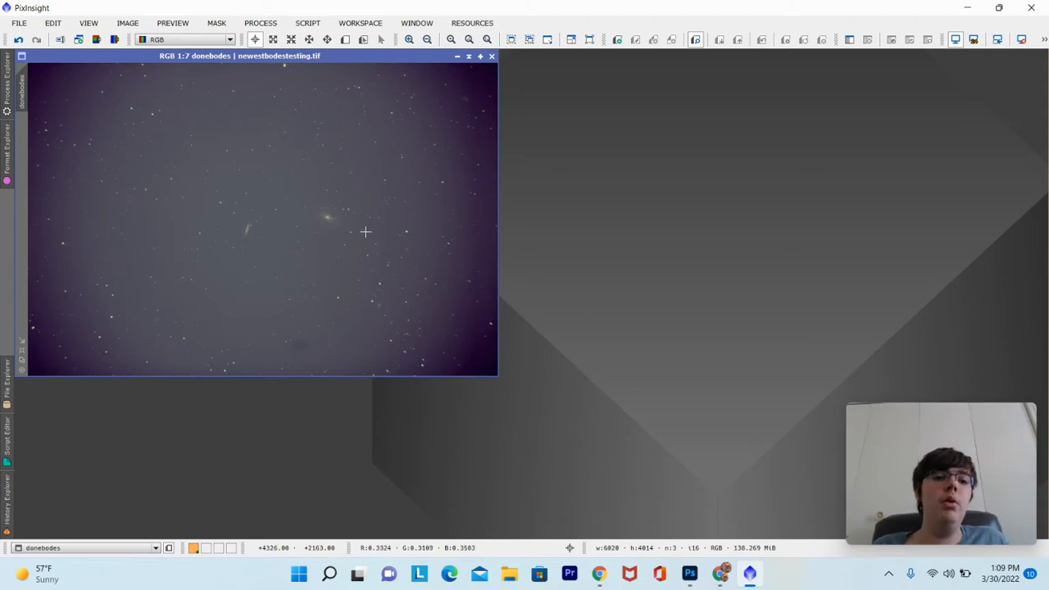
- Run AutomaticBackgroundExtractor on the donebodes image with the target image correction set to Subtraction
click(270, 26)
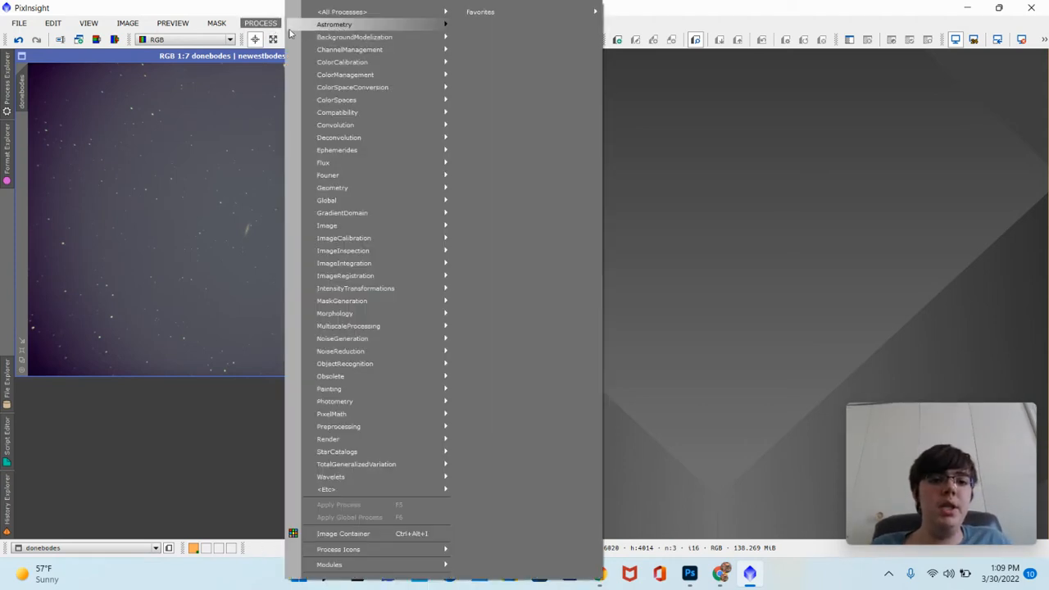
mouse_move(319, 29)
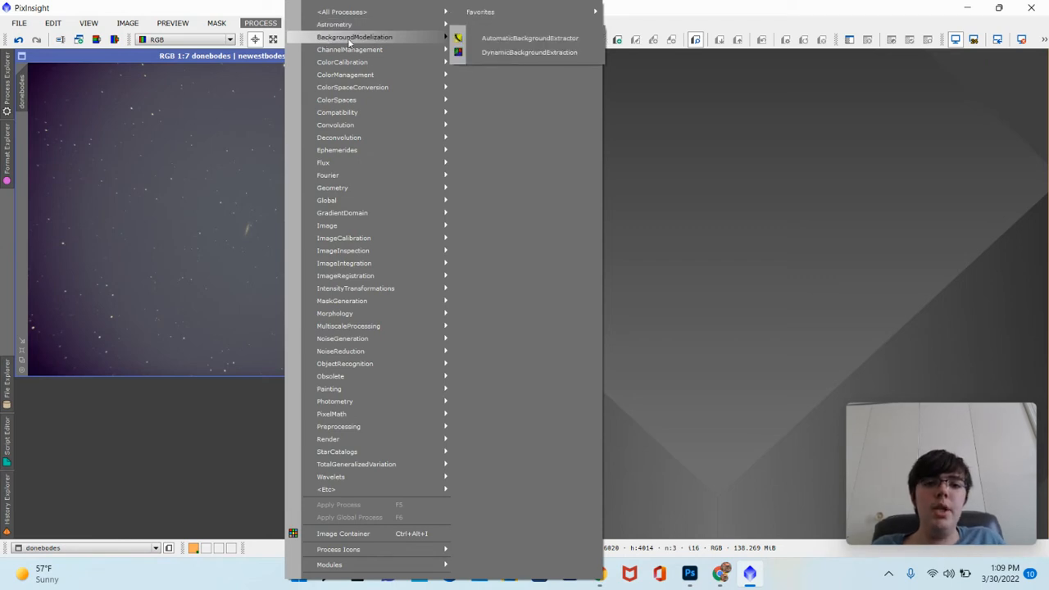
click(472, 39)
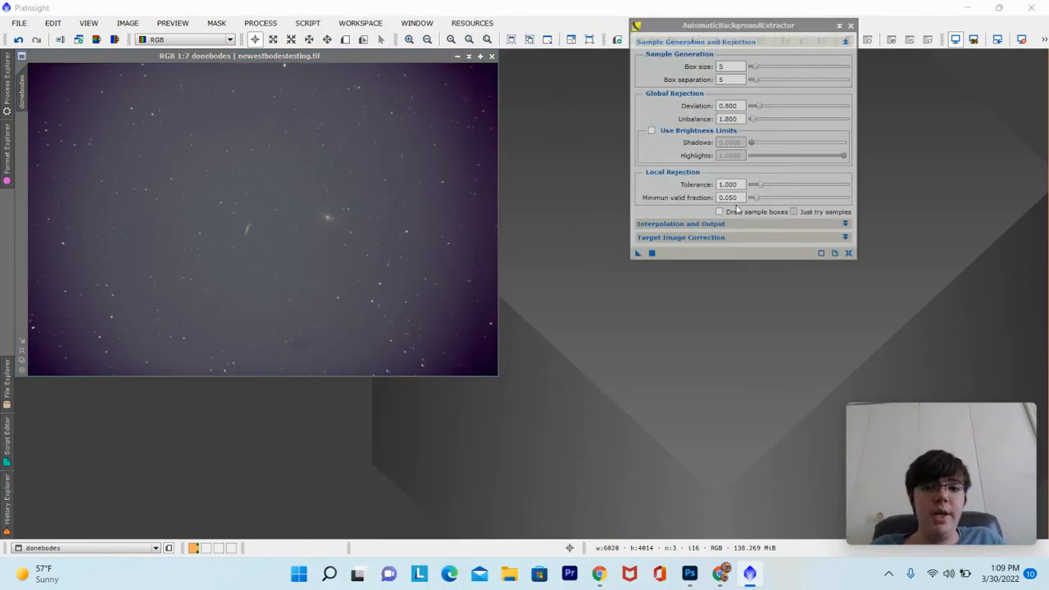
click(745, 237)
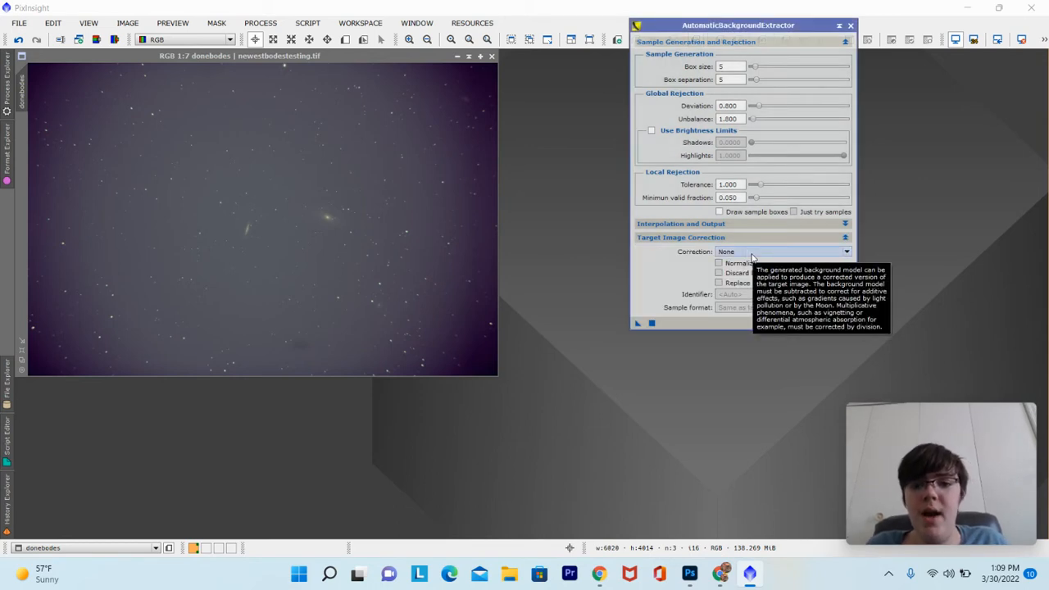
click(751, 253)
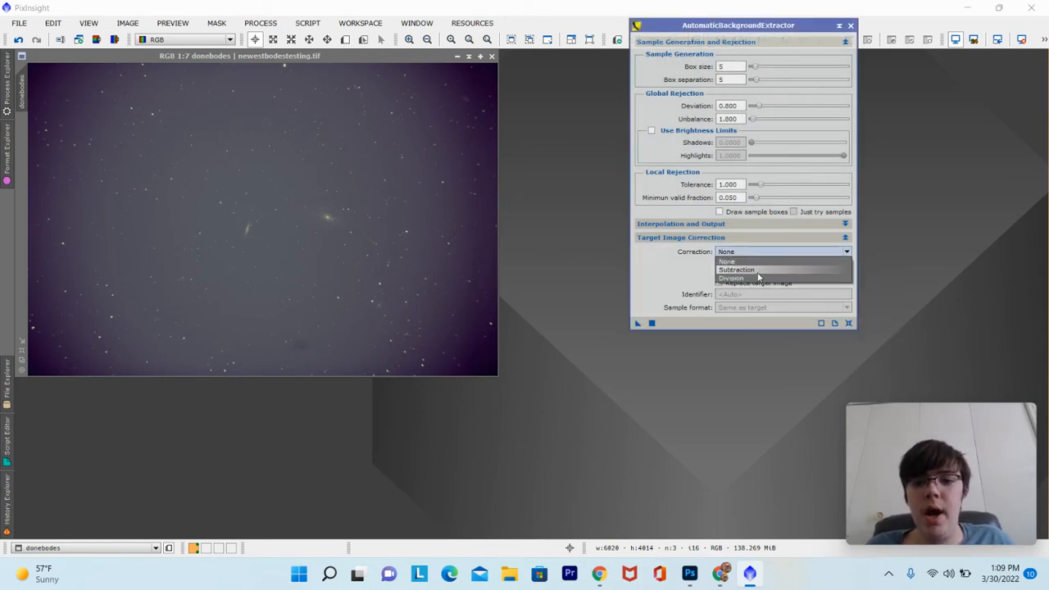
click(758, 272)
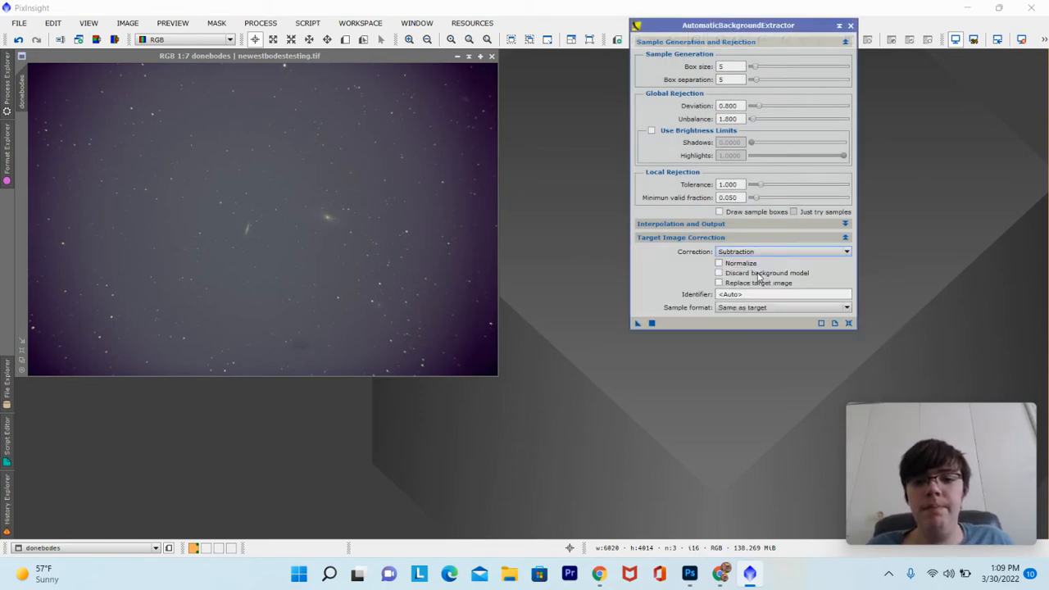
click(652, 323)
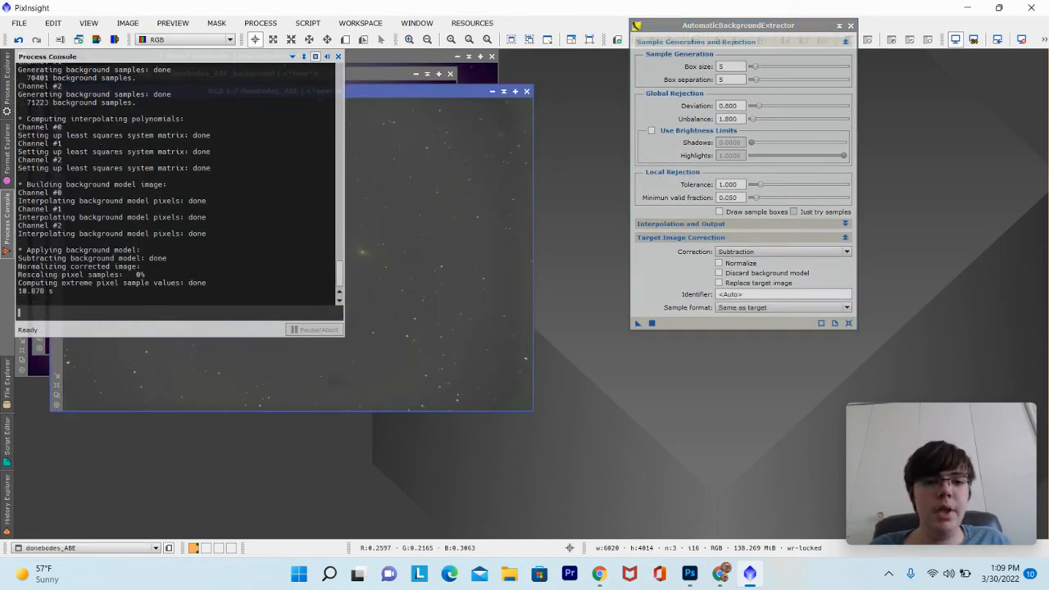
- Close the process console and reposition the corrected donebodes_ABE image window so the background model window can be seen
click(338, 57)
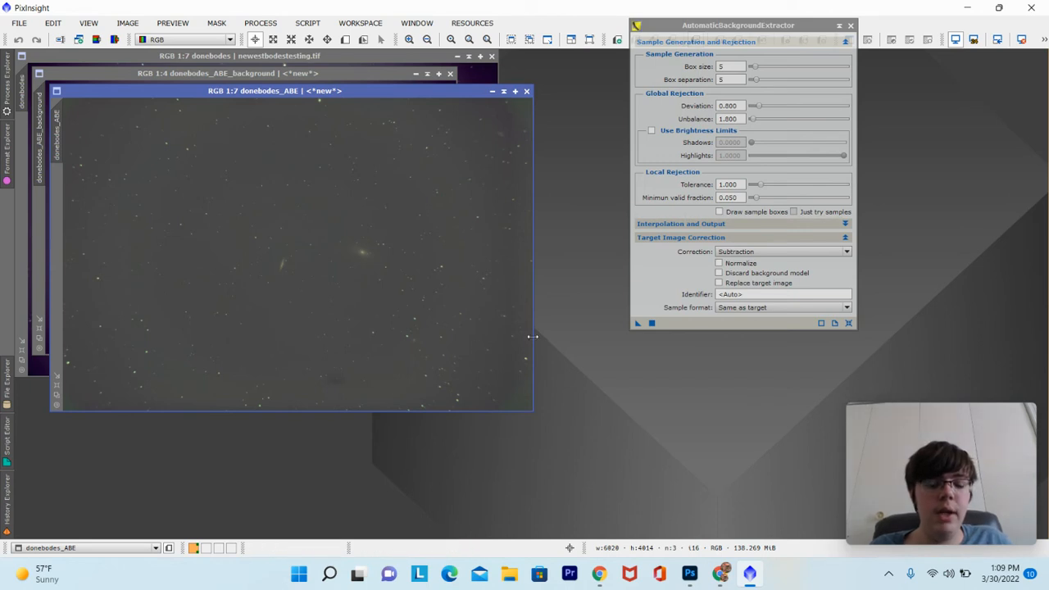
drag(357, 90, 532, 250)
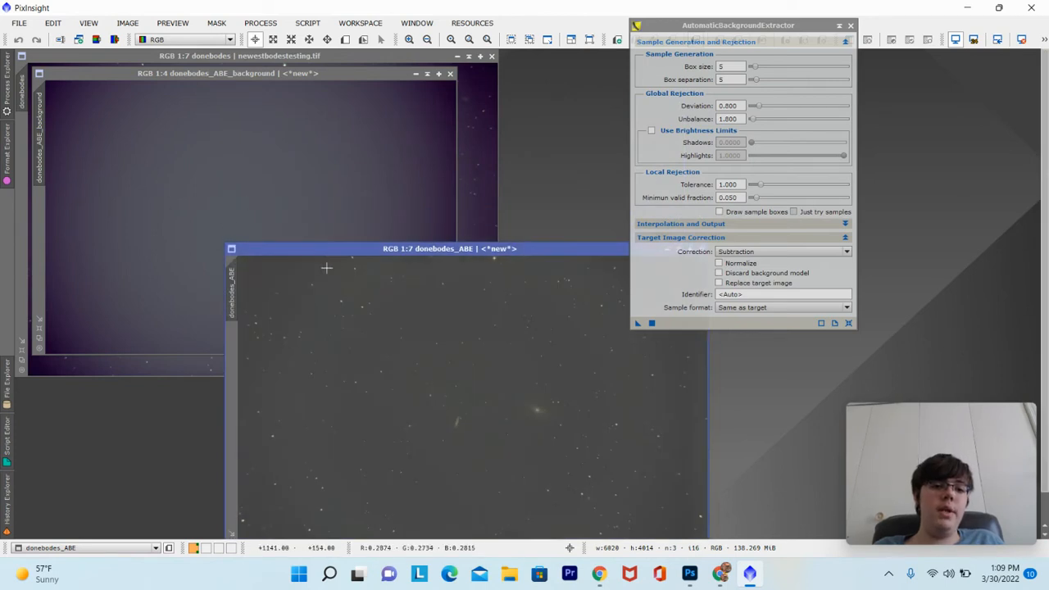
drag(345, 248, 185, 153)
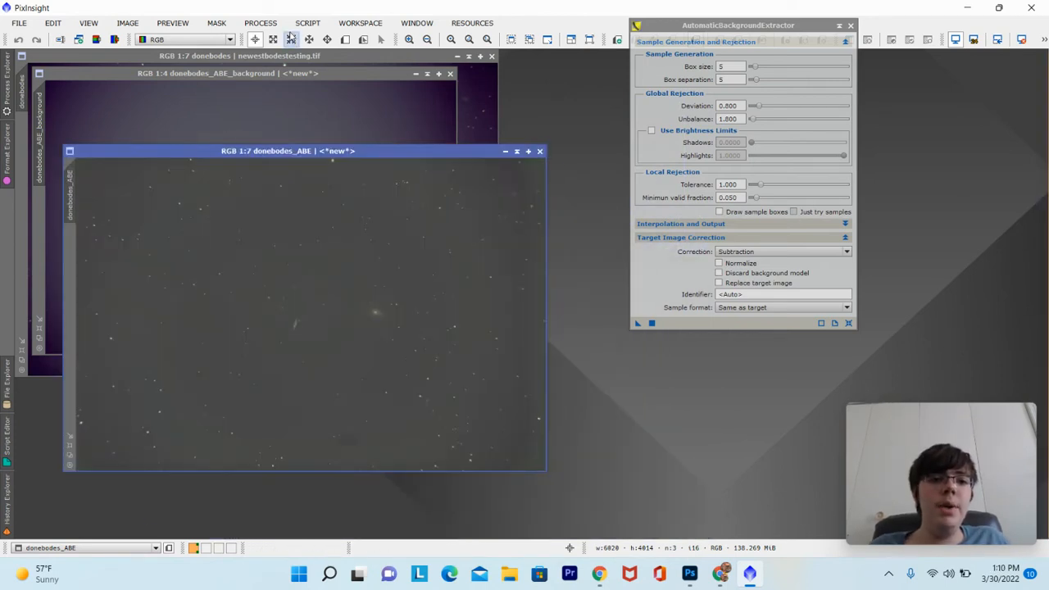
click(275, 25)
mouse_move(346, 39)
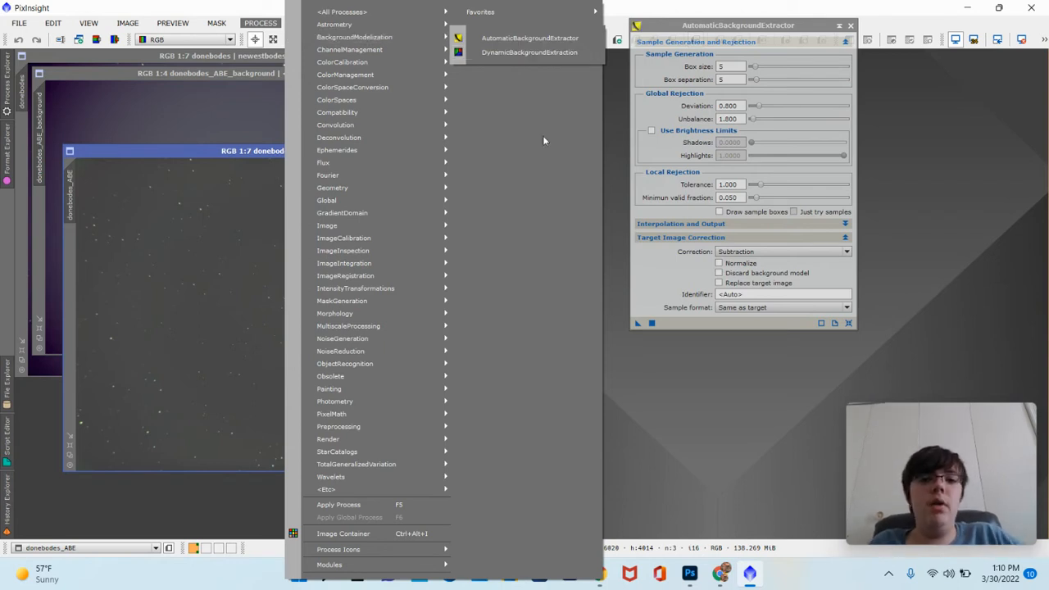
click(678, 380)
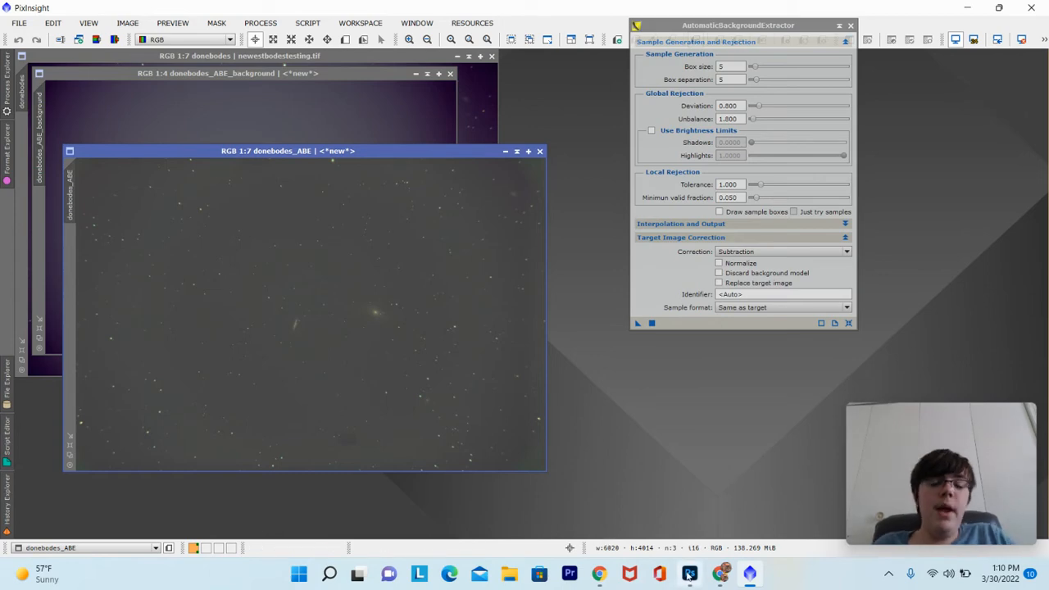
- Switch to Photoshop and create a new blank 6020 x 4014 pixel document in 16-bit RGB at 100 pixels/inch
mouse_move(689, 576)
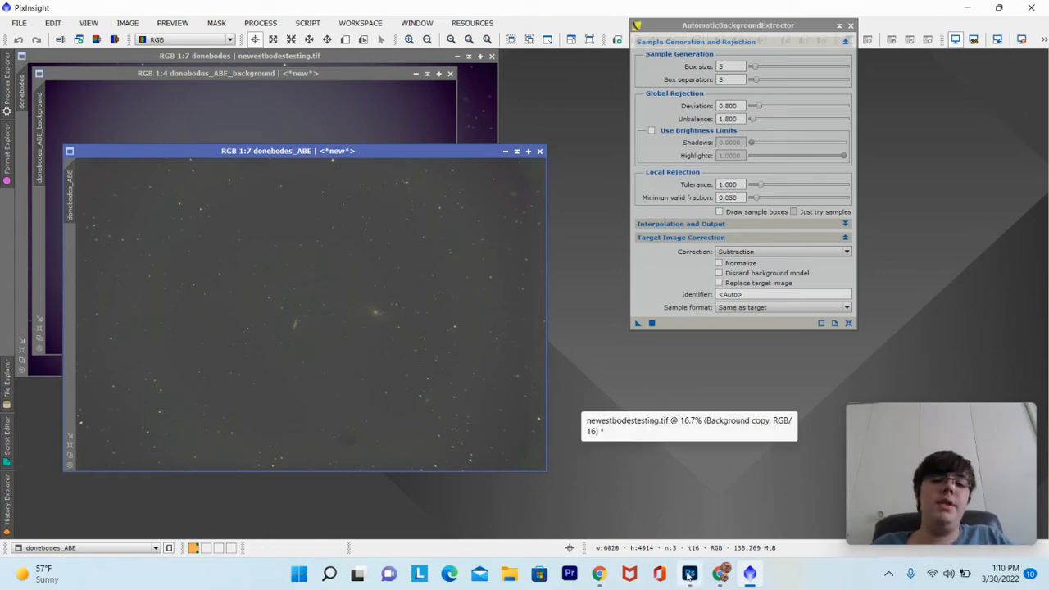
click(689, 574)
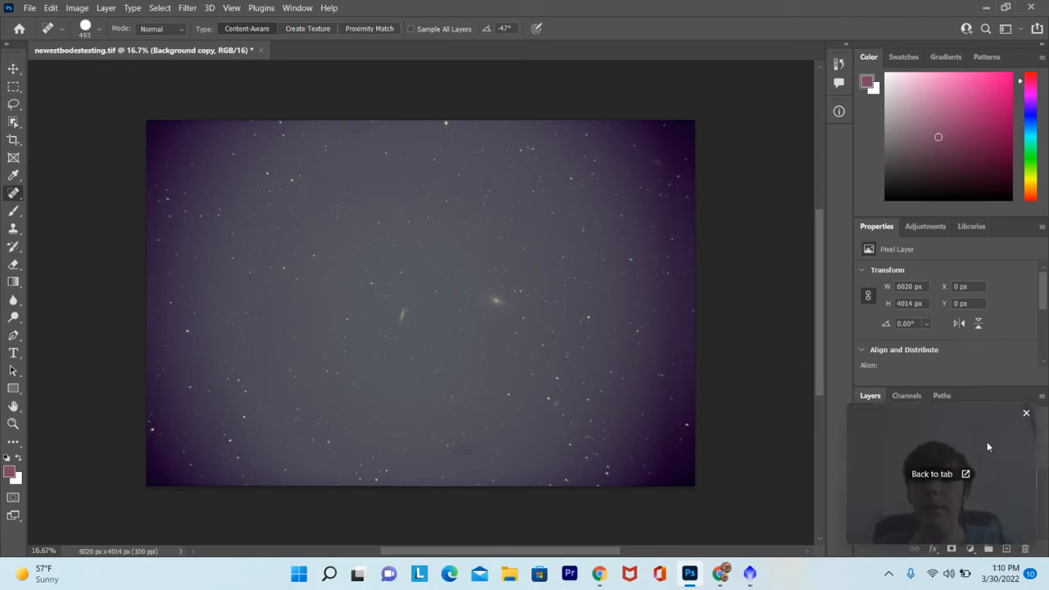
drag(959, 412, 707, 410)
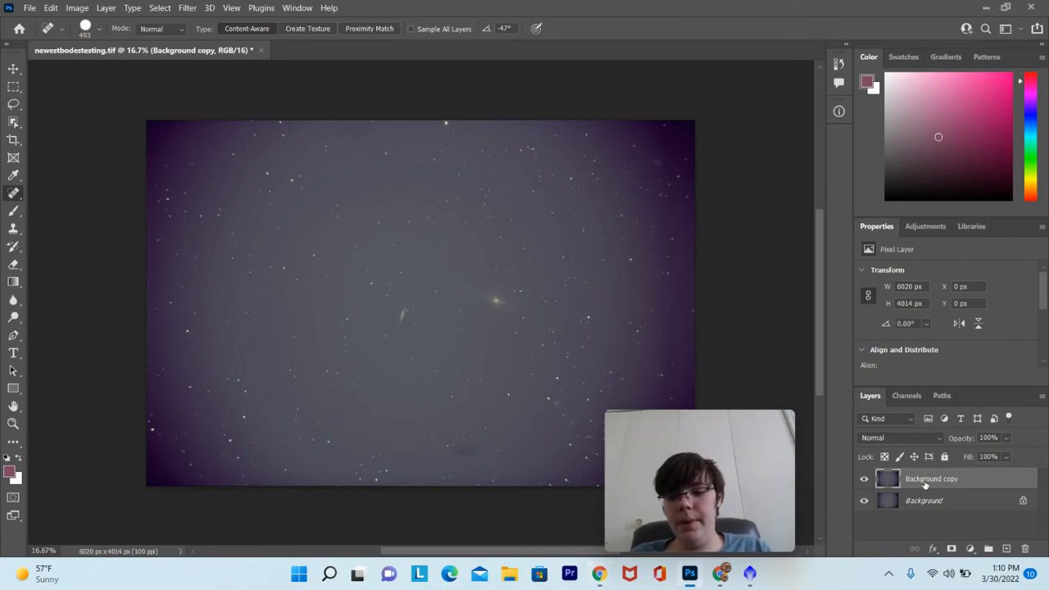
mouse_move(744, 439)
drag(715, 424, 977, 423)
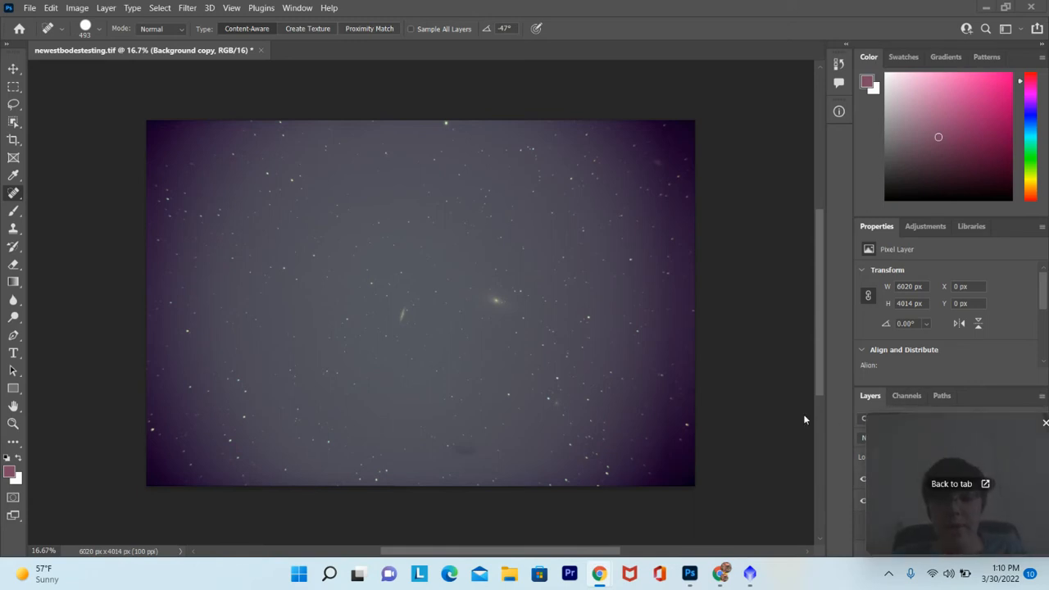
click(31, 7)
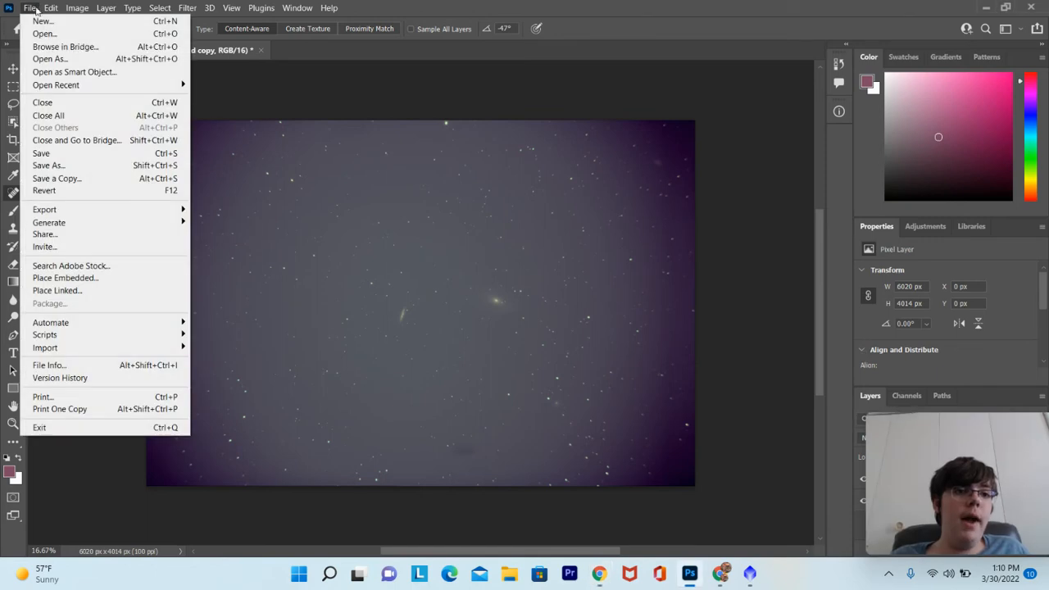
click(45, 26)
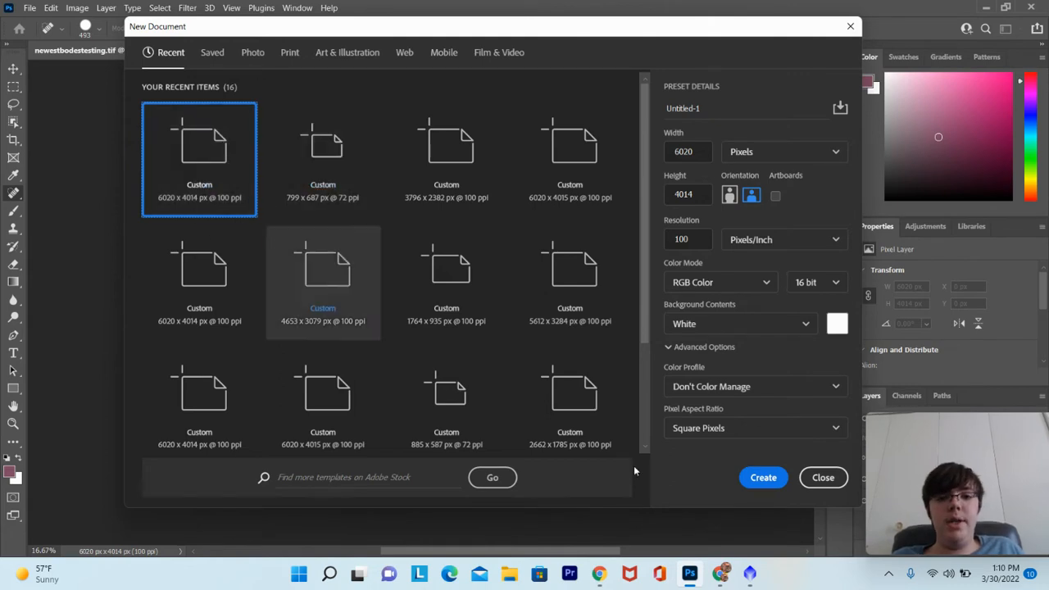
click(765, 478)
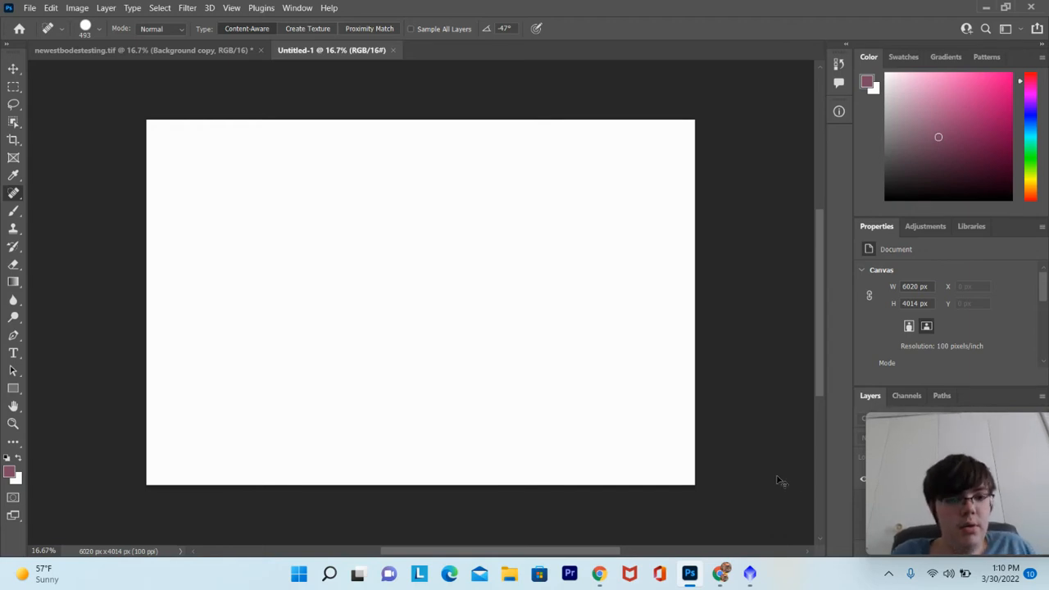
- Copy the Background copy layer from newestbodestesting.tif into the new Untitled-1 document
click(207, 52)
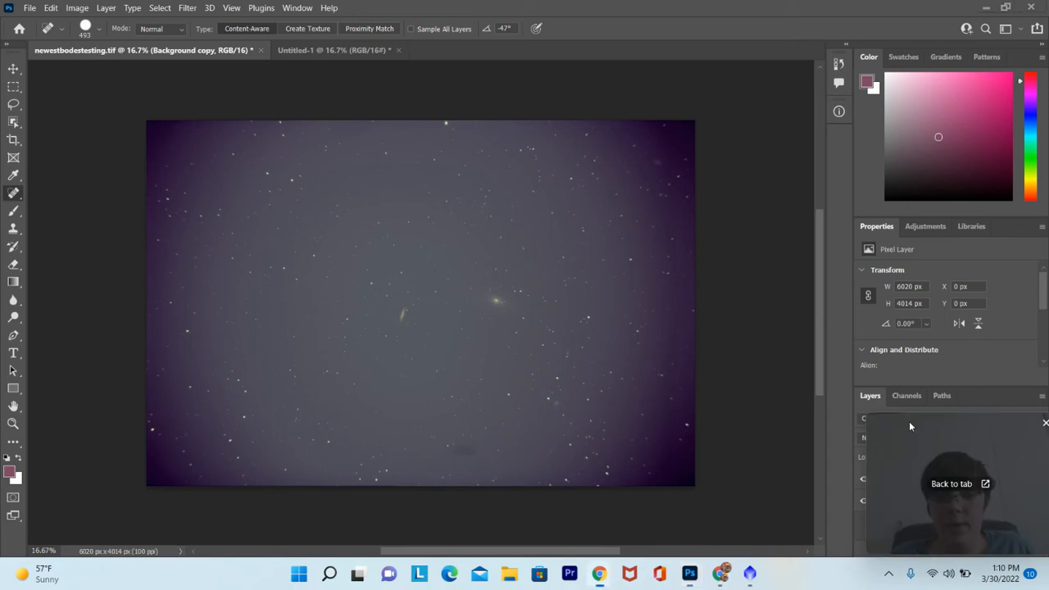
drag(909, 421, 437, 370)
double_click(979, 479)
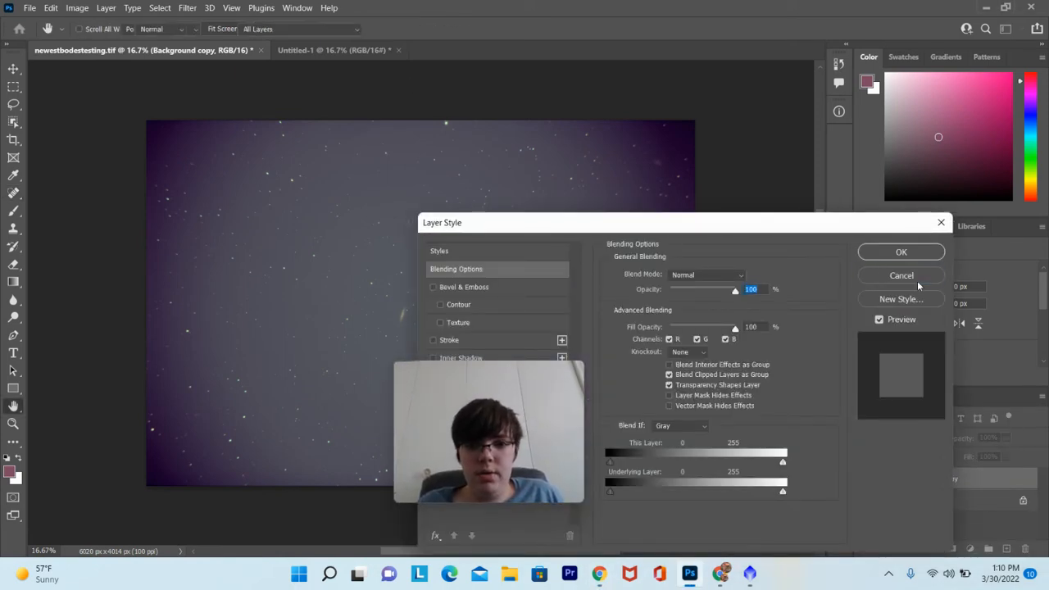
click(917, 278)
drag(932, 483, 322, 51)
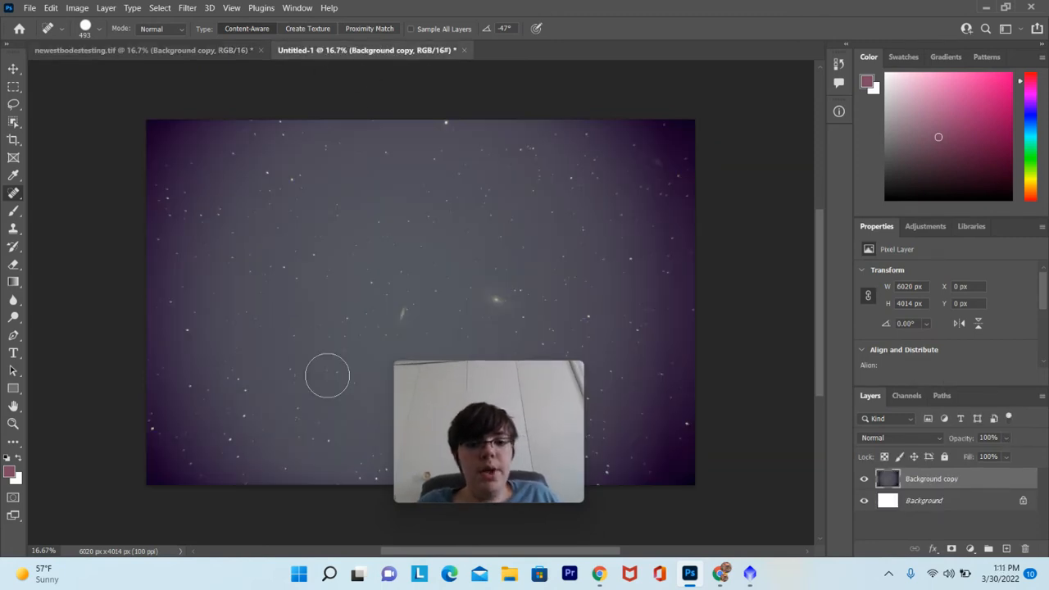
drag(431, 408, 917, 455)
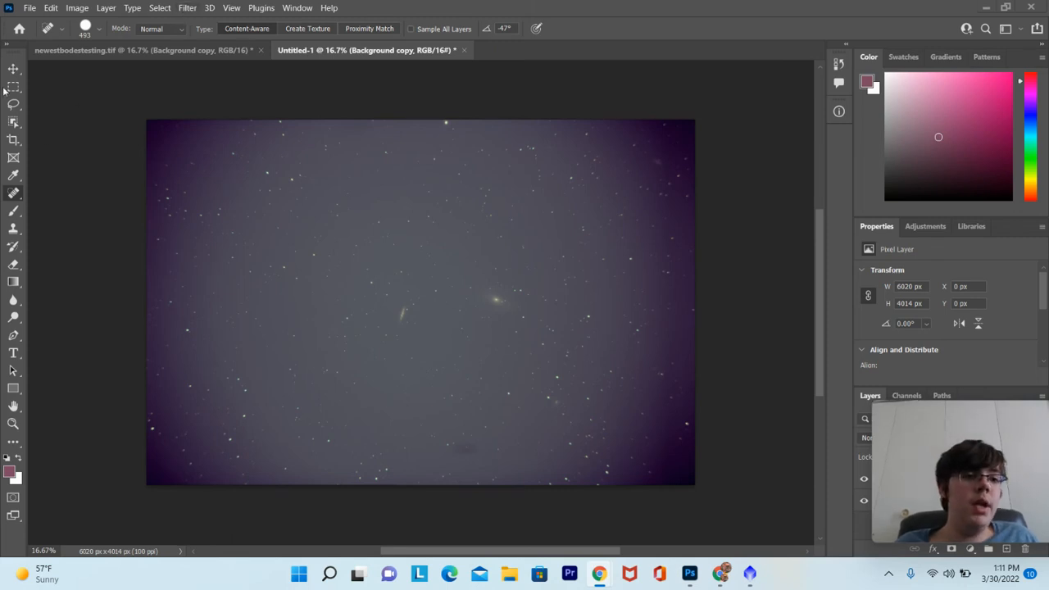
- Apply the Dust & Scratches filter to the copied layer with a radius of 32 pixels to remove the stars
click(187, 7)
mouse_move(229, 210)
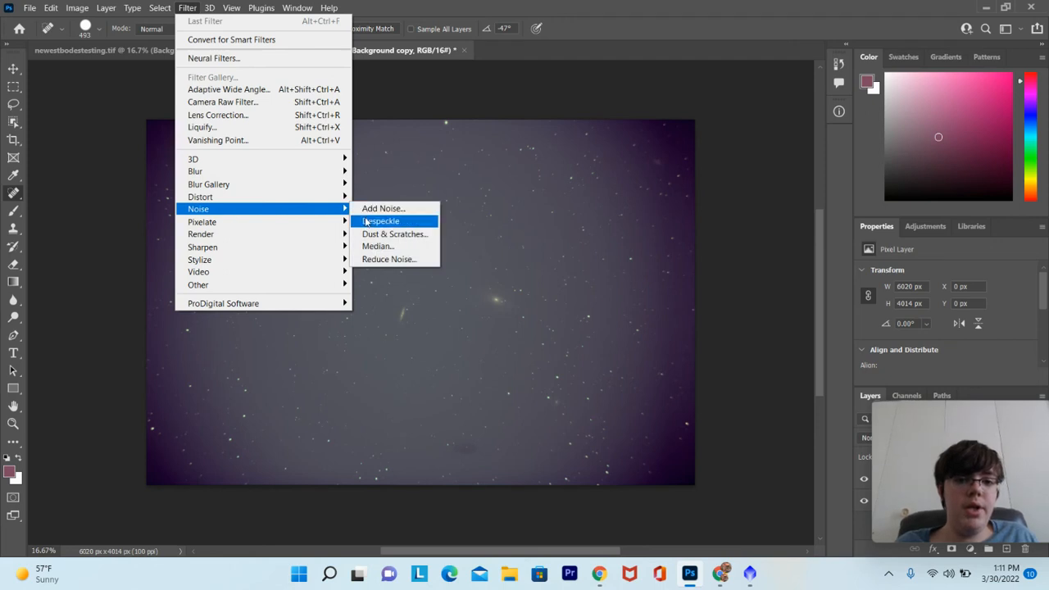
click(391, 234)
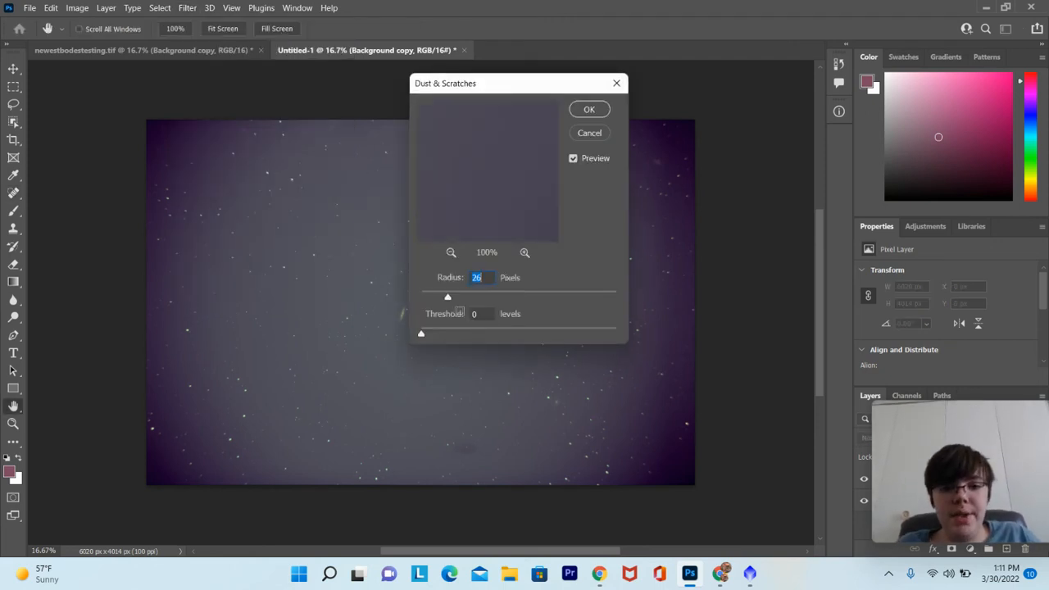
drag(531, 95, 719, 131)
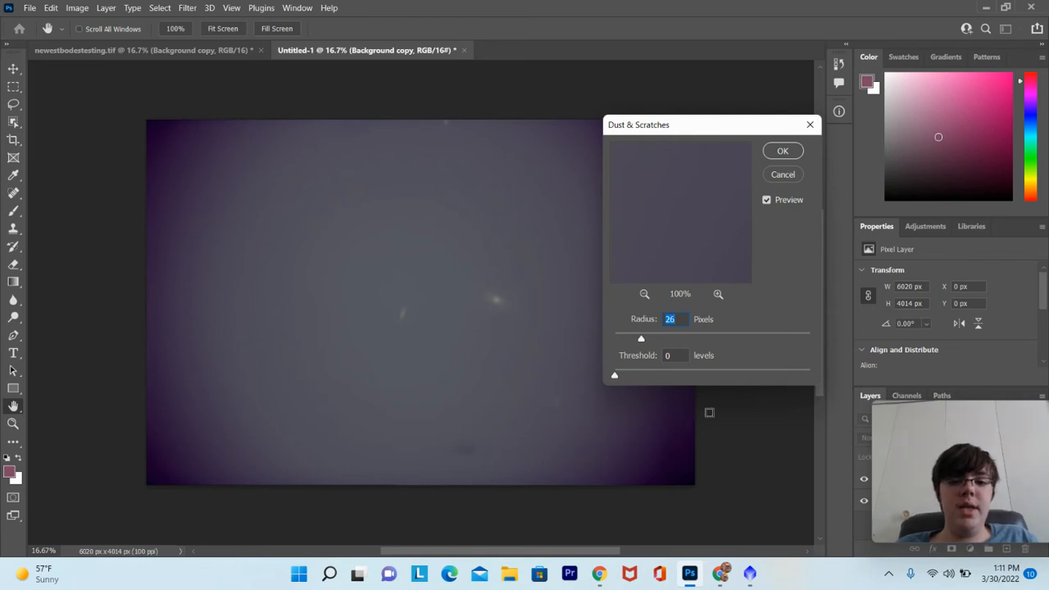
mouse_move(641, 339)
mouse_down()
mouse_move(658, 339)
mouse_move(643, 339)
mouse_up()
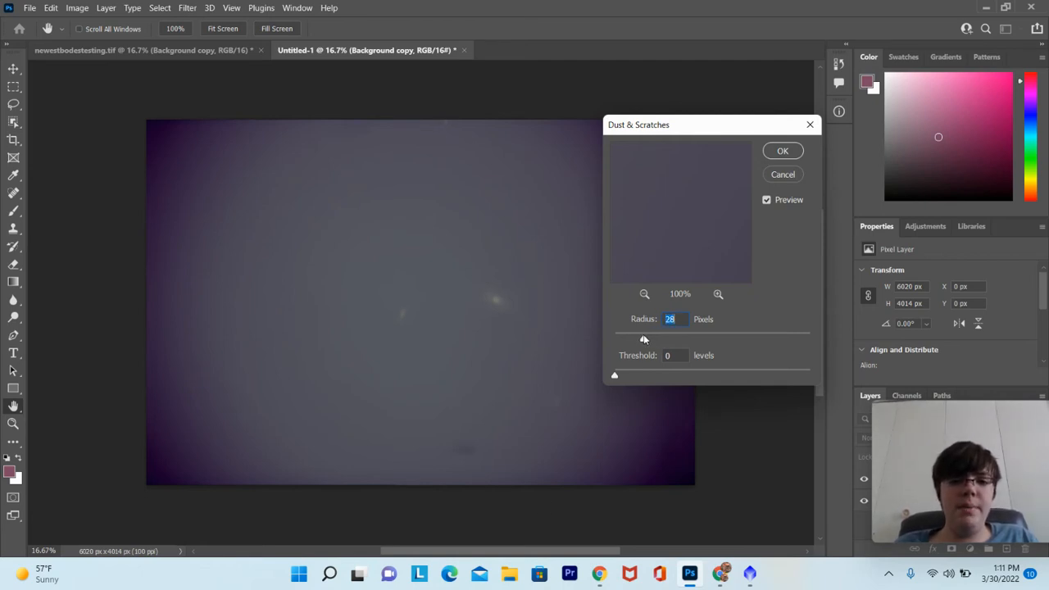
drag(643, 338, 646, 339)
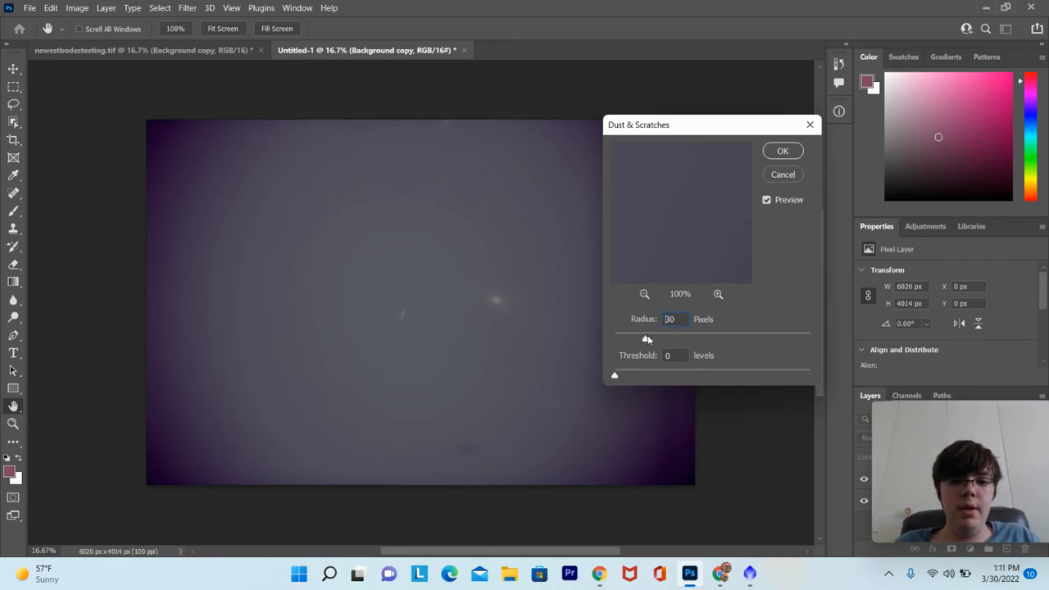
drag(652, 339, 647, 339)
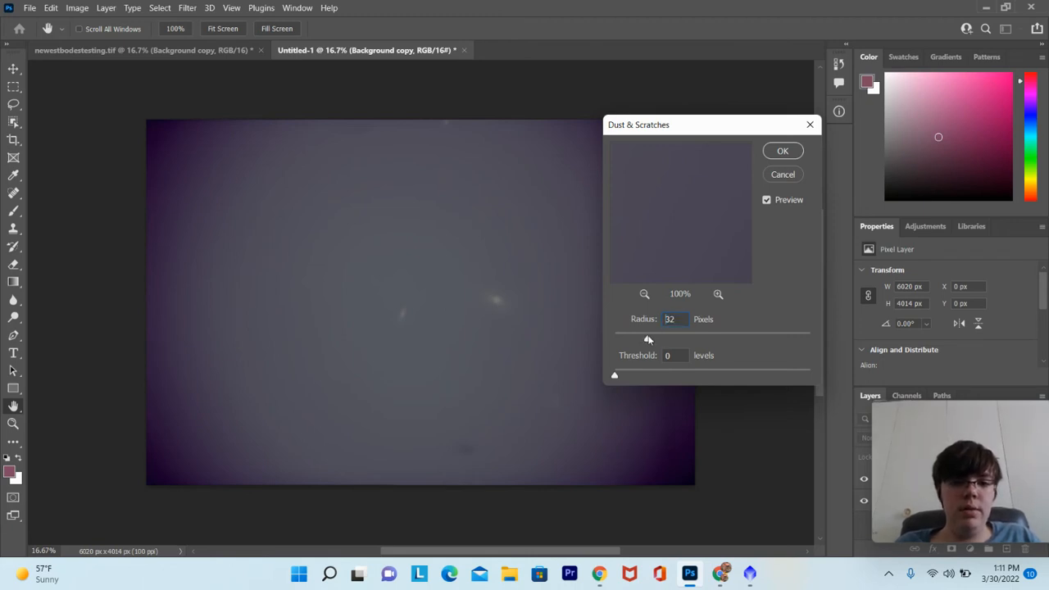
click(783, 152)
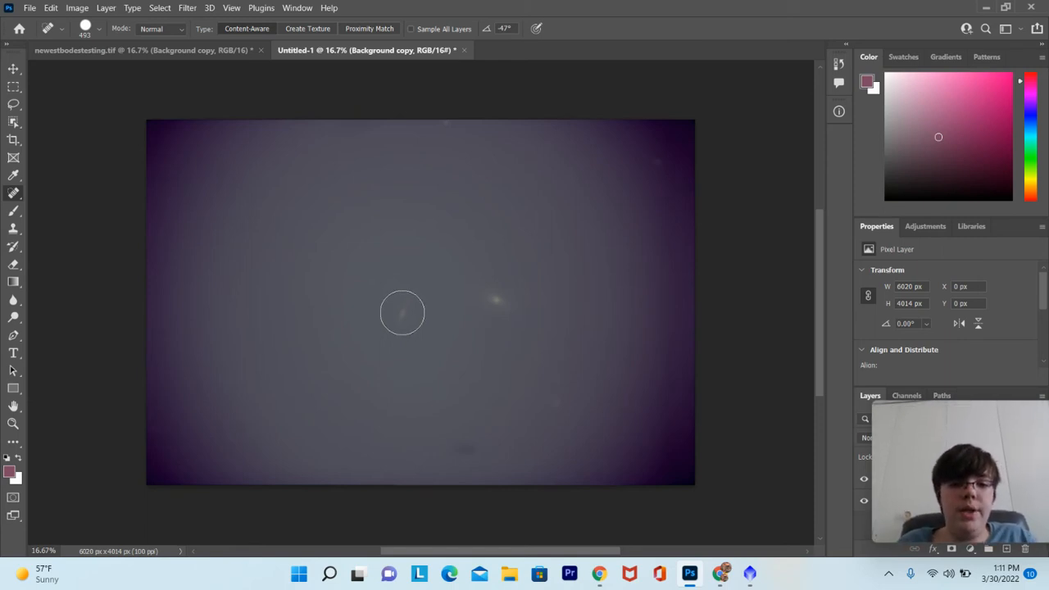
- Remove the two galaxies and the faint spot below them from the starless layer with the Content-Aware Spot Healing Brush
click(401, 312)
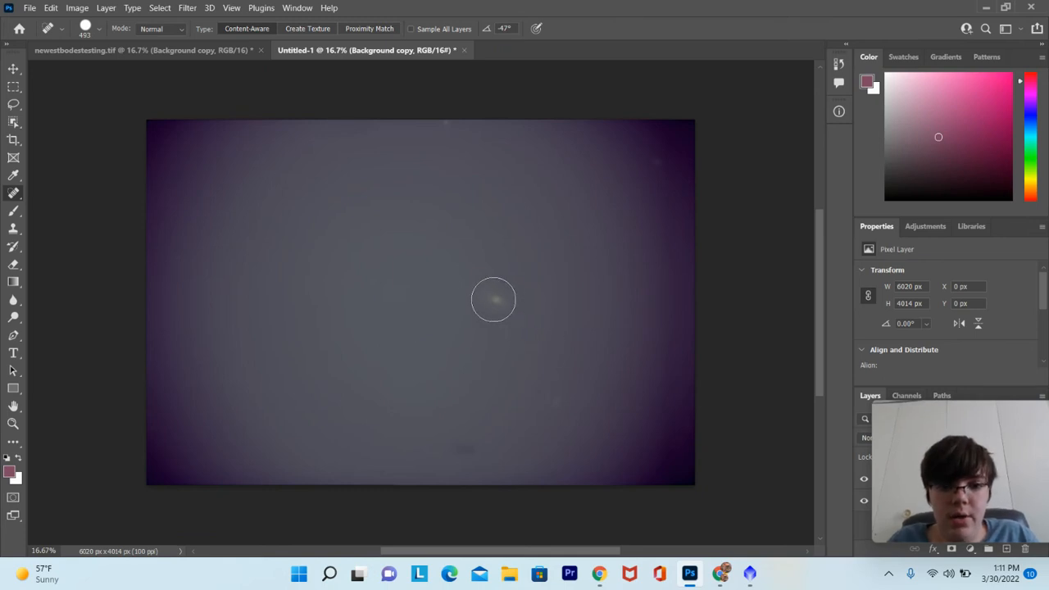
click(495, 300)
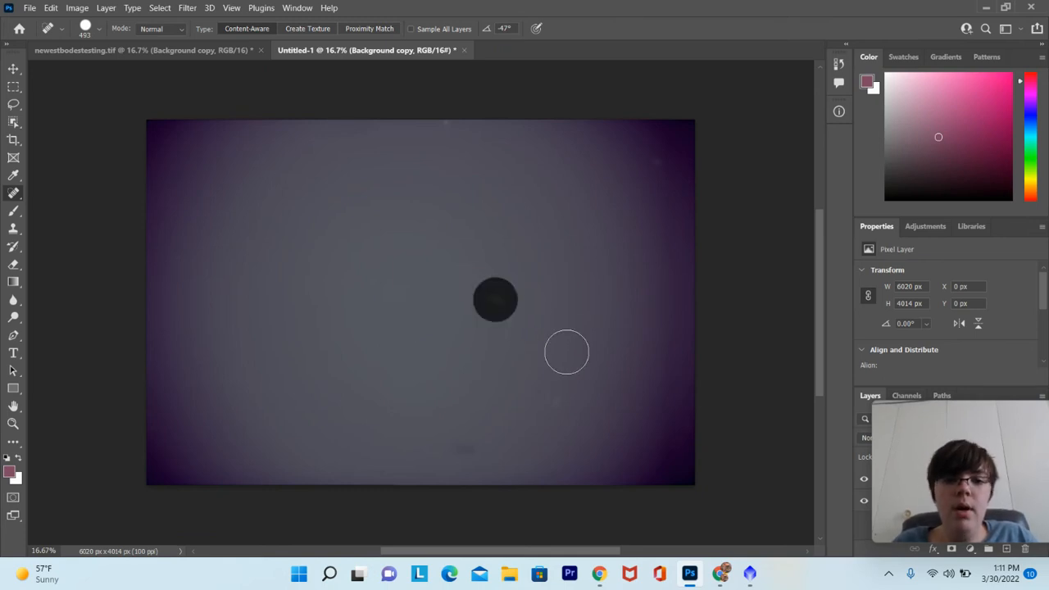
click(490, 299)
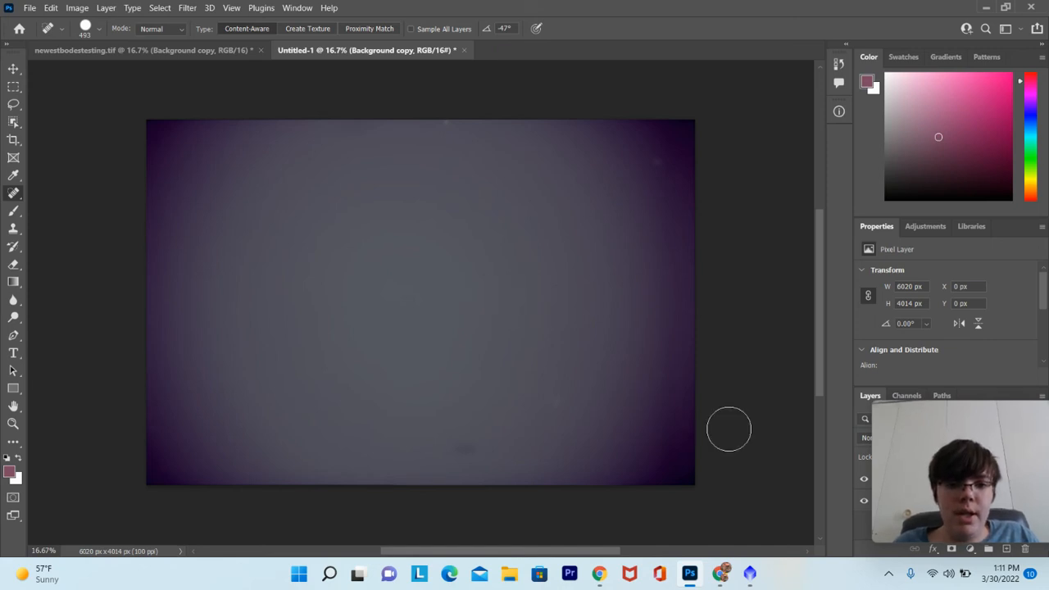
click(553, 401)
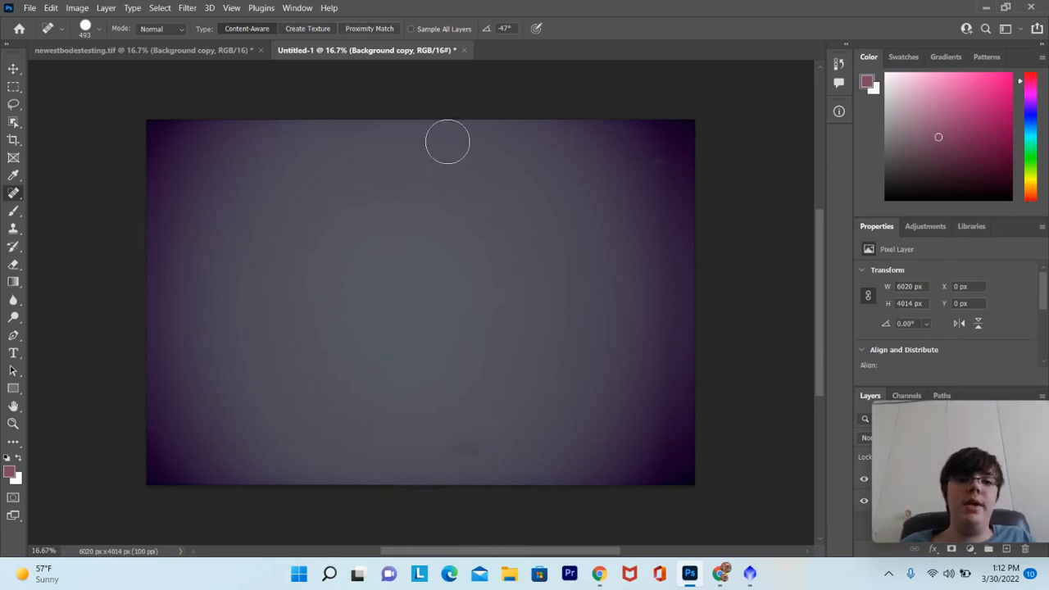
- Save the starless document to Documents as a TIFF named background, with no image compression and RLE layer compression
click(31, 7)
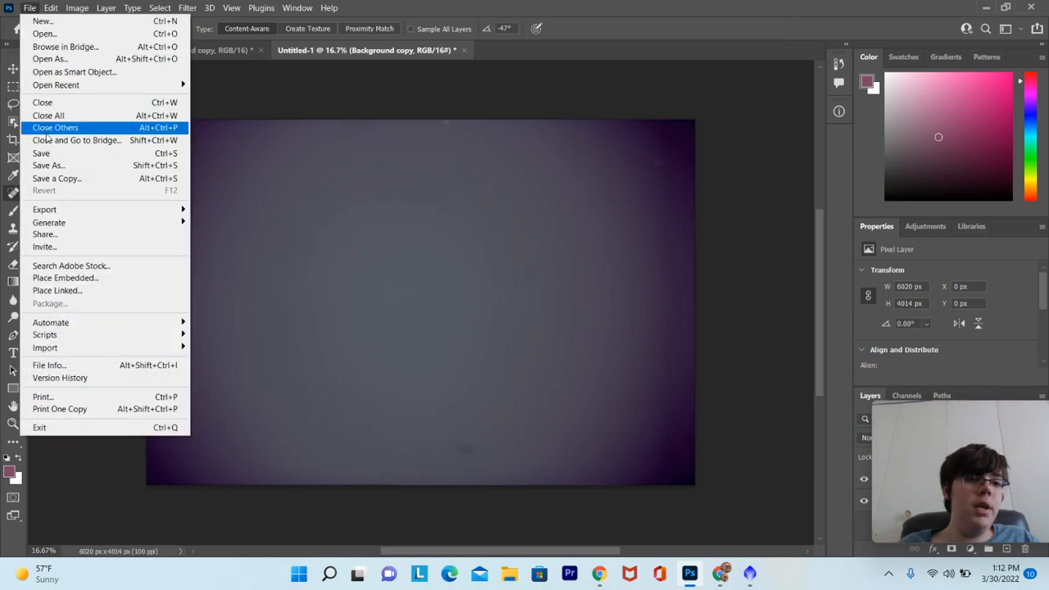
click(67, 166)
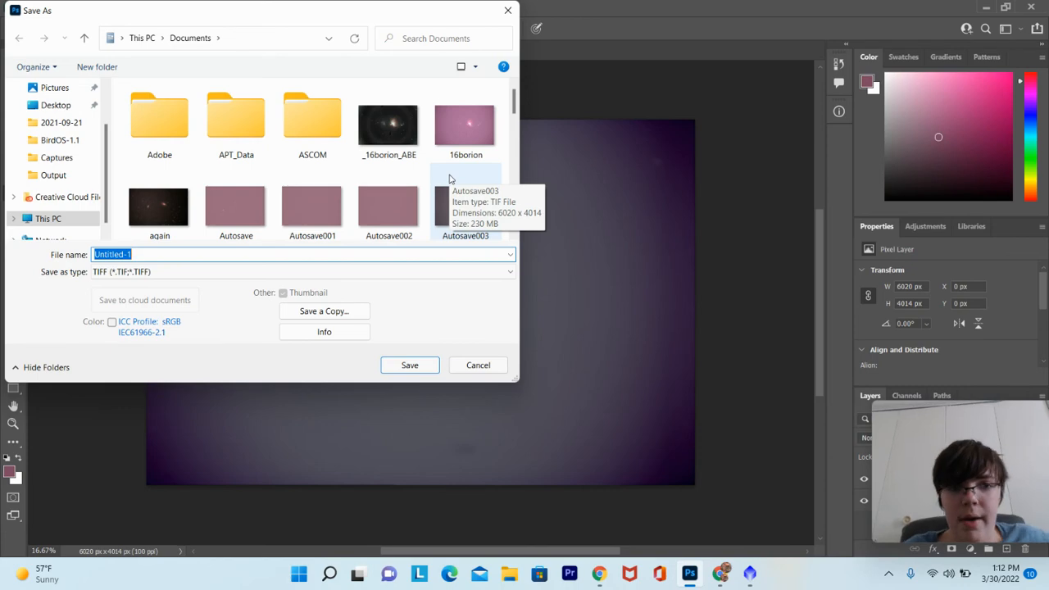
text(b)
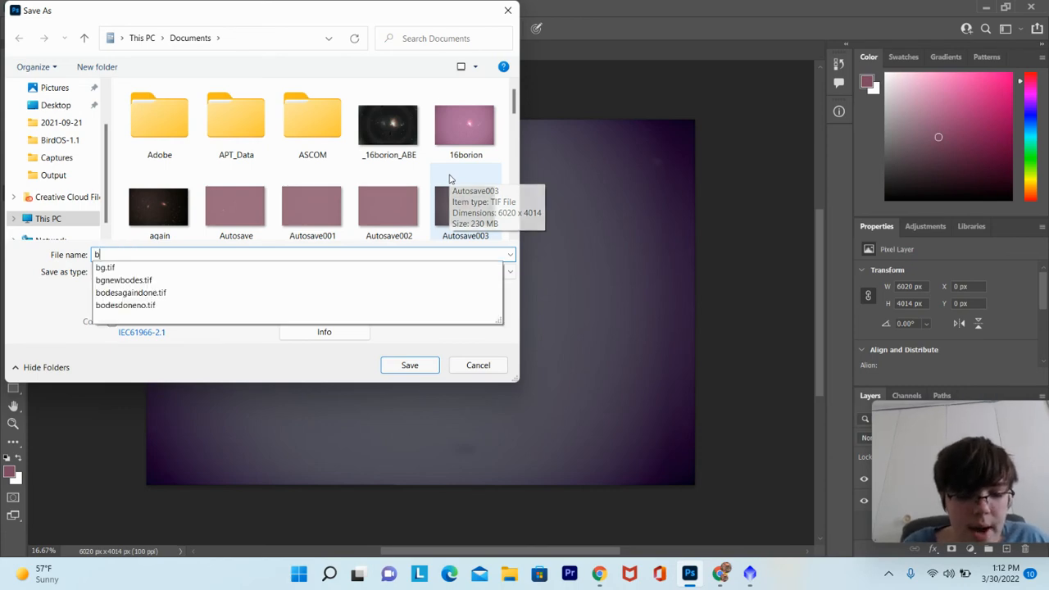
text(ackground)
key(Return)
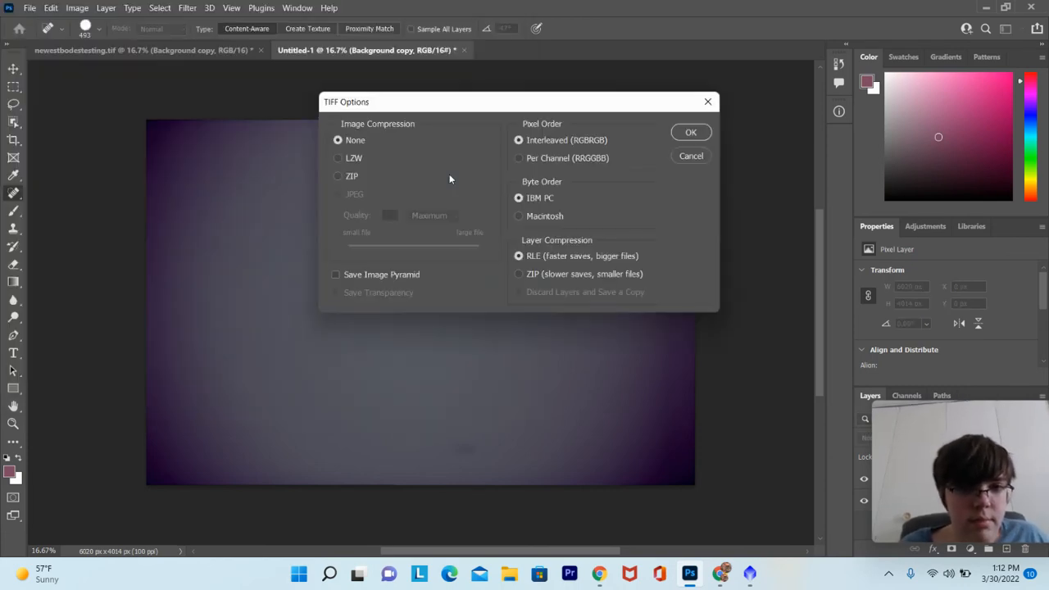
click(701, 134)
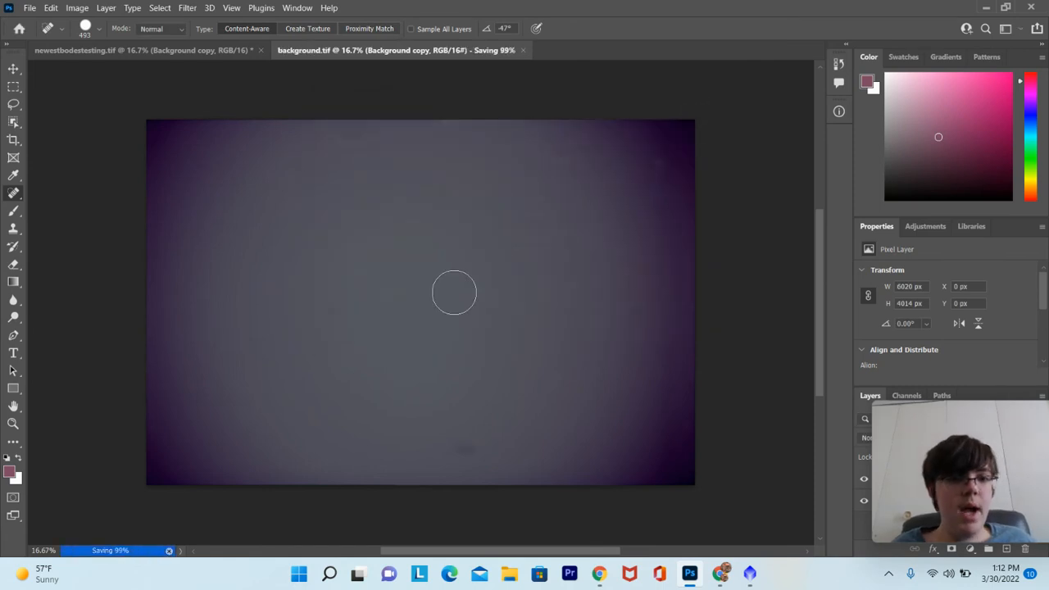
- In newestbodestesting.tif, set up Apply Image on the Background copy layer with background.tif as source and Subtract blending
click(145, 54)
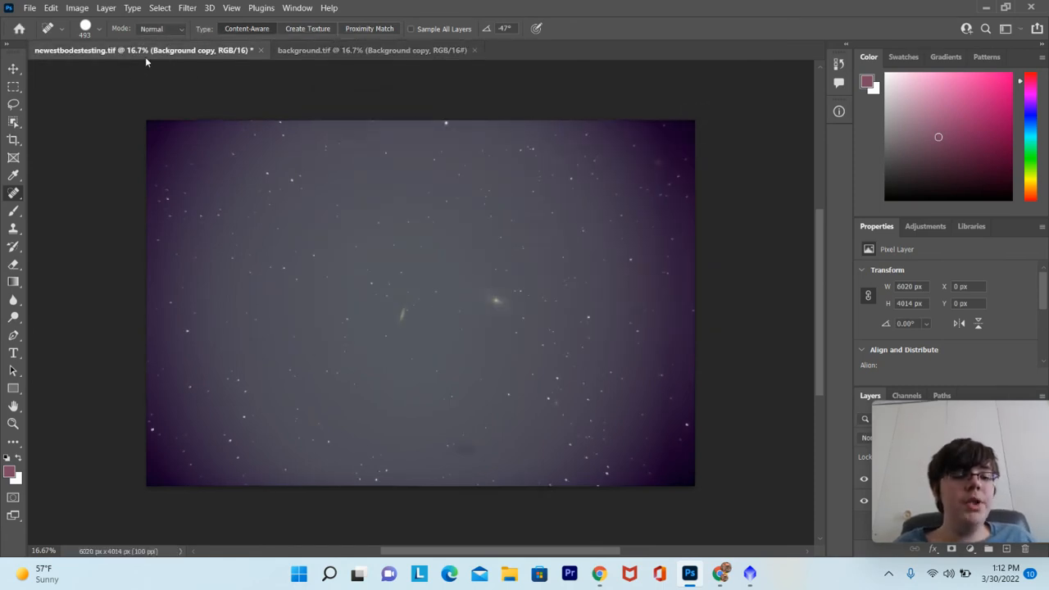
click(66, 7)
click(149, 197)
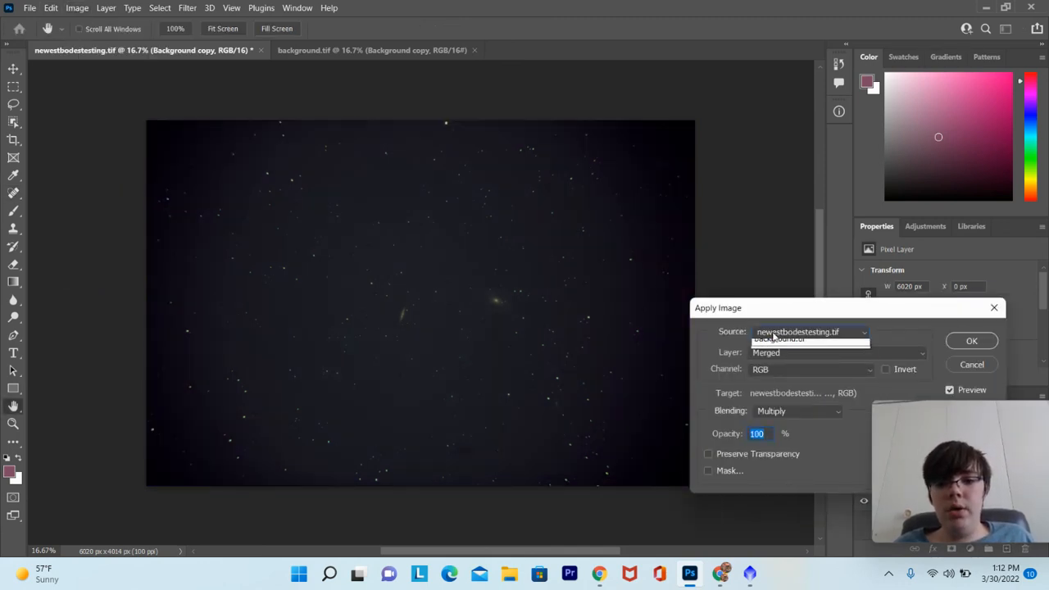
click(772, 336)
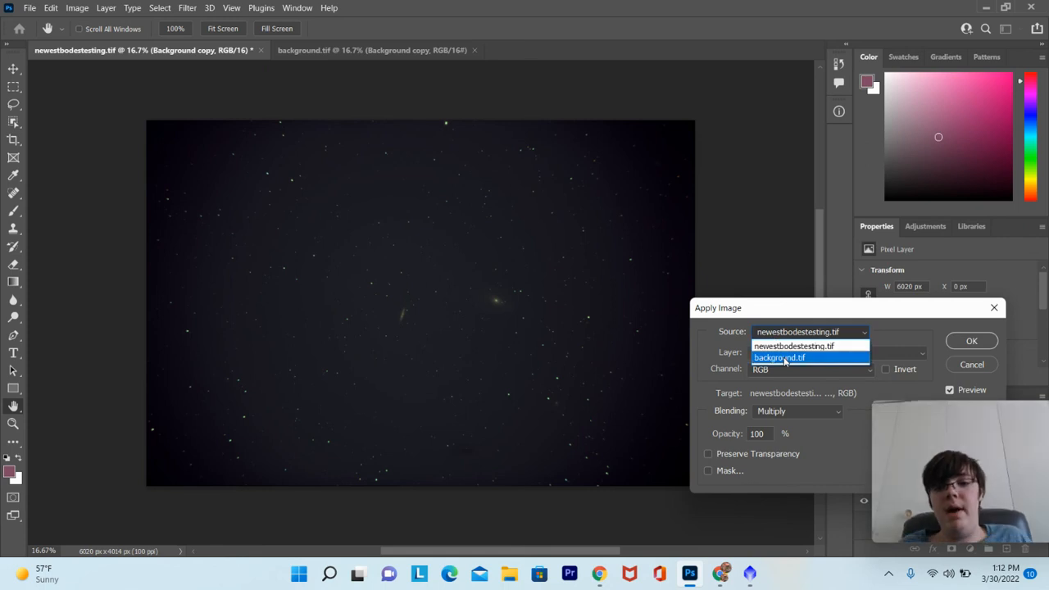
click(783, 358)
click(795, 411)
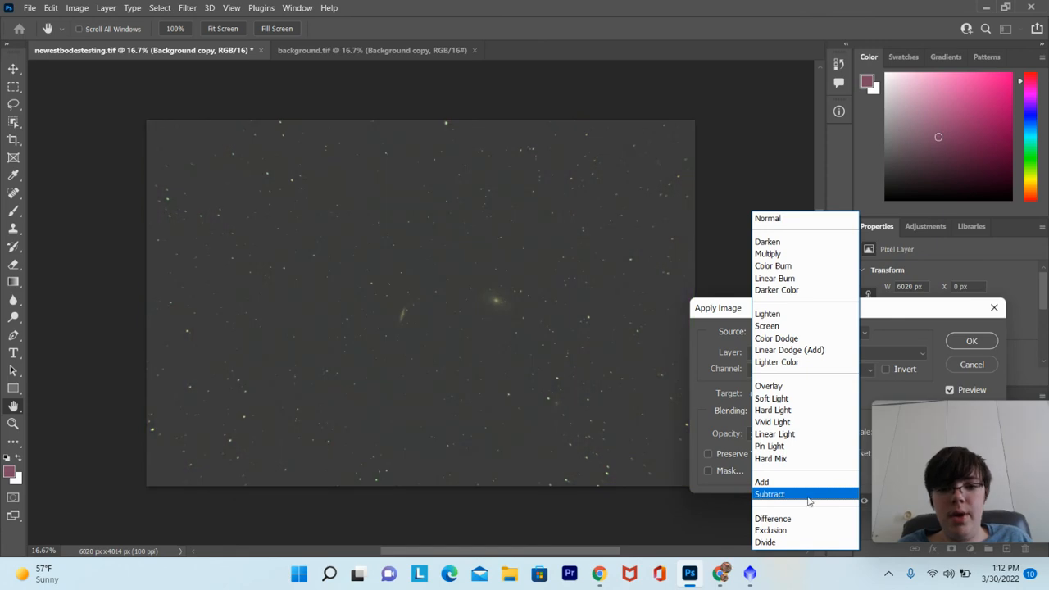
click(808, 495)
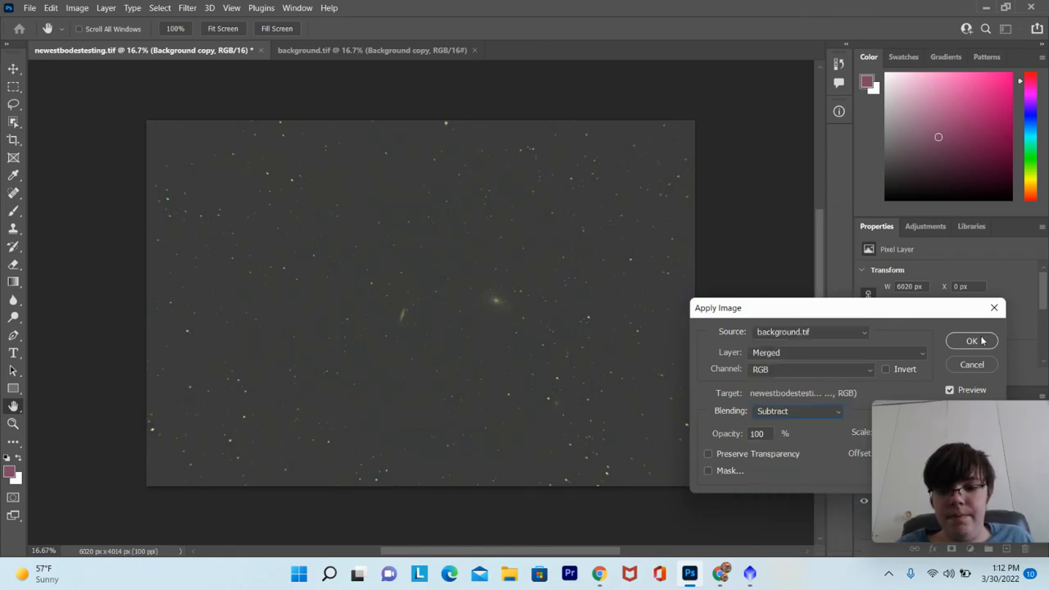
- Raise the Apply Image offset to brighten the background, and apply the subtraction with scale 1 and 100% opacity
drag(839, 316, 546, 241)
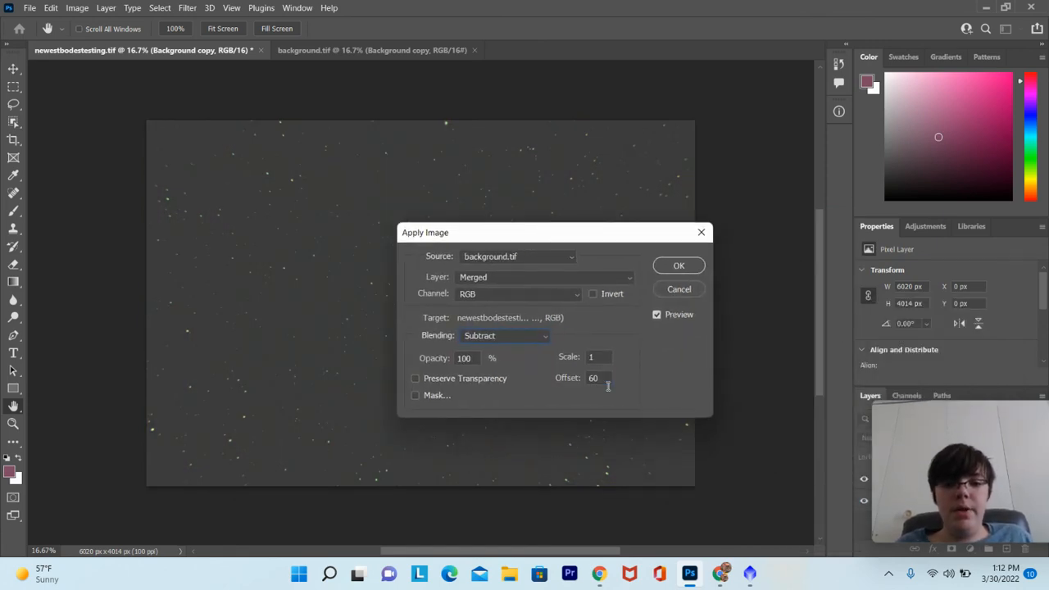
click(564, 256)
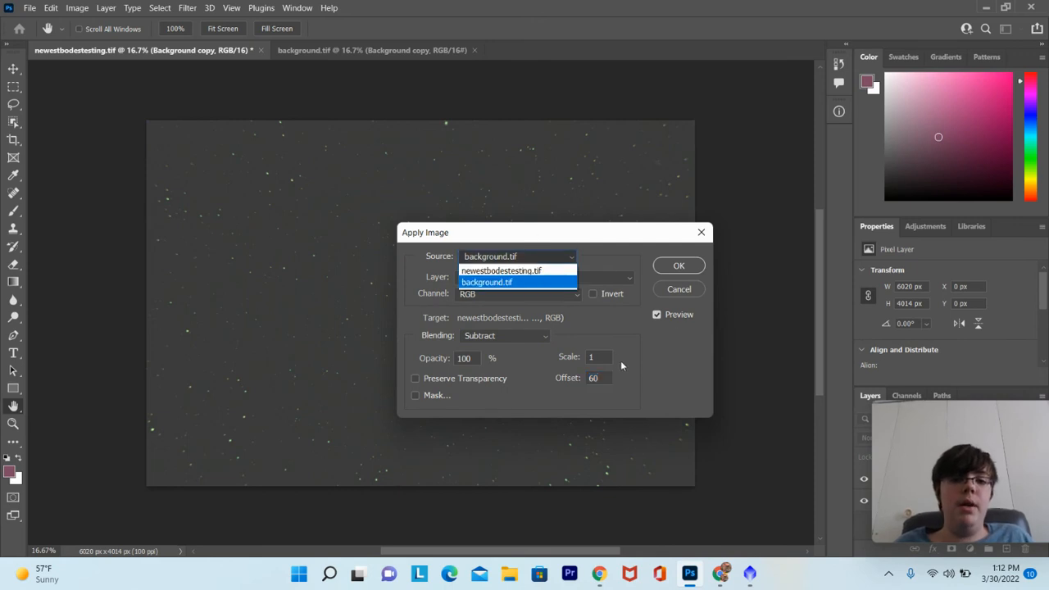
click(491, 220)
drag(509, 238, 640, 333)
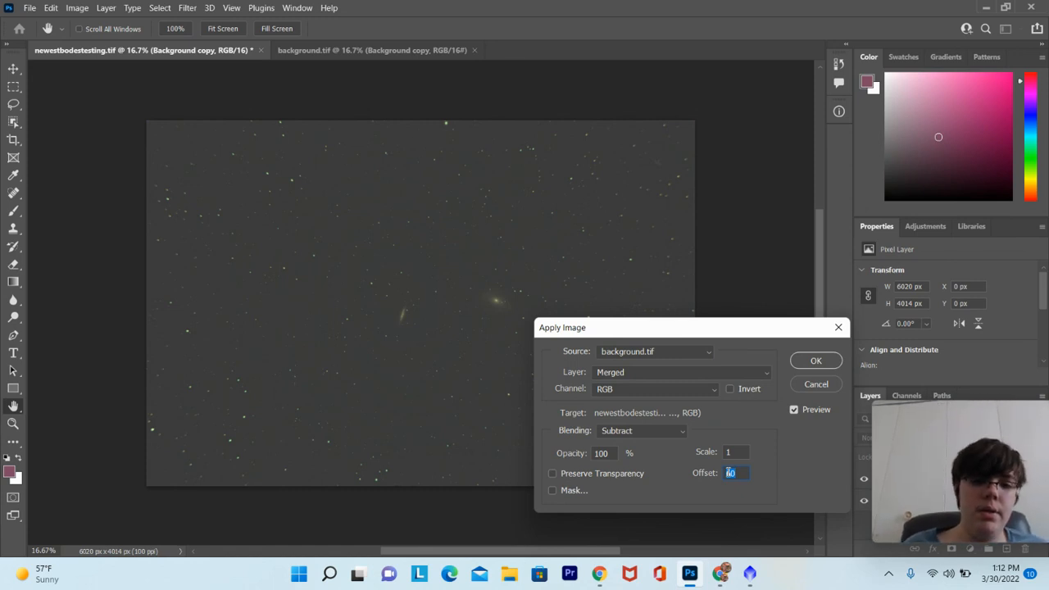
text(20)
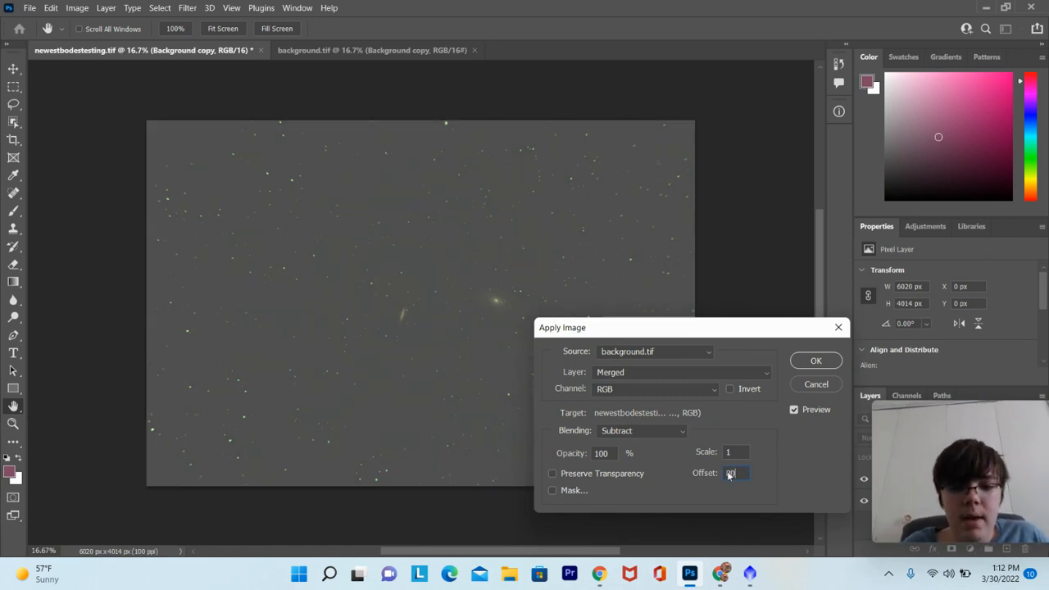
click(813, 365)
- Try Auto Tone on the subtracted image and undo it
key(j)
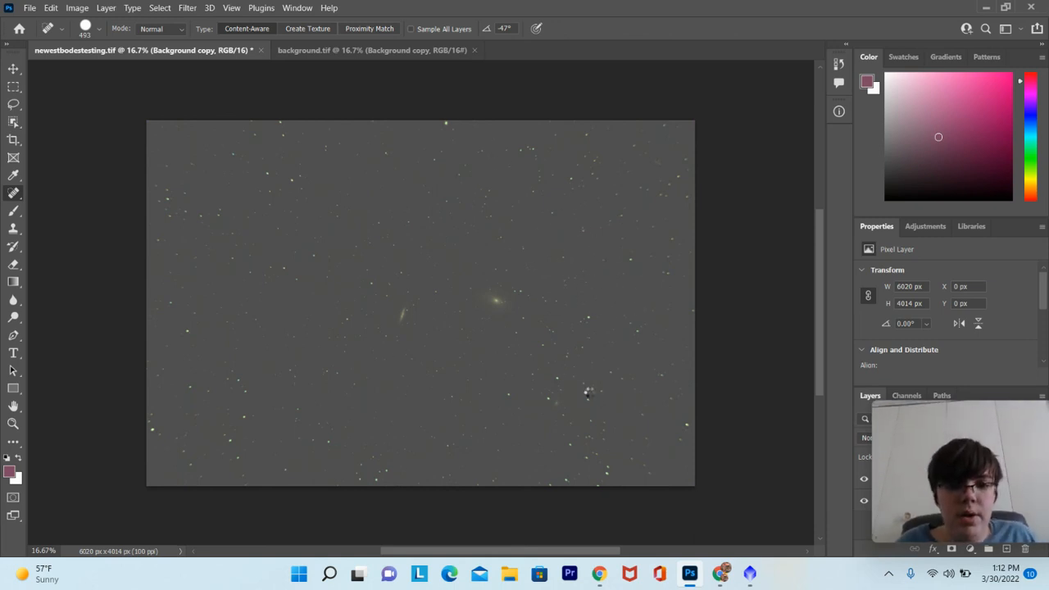
key(ctrl+shift+l)
key(ctrl+z)
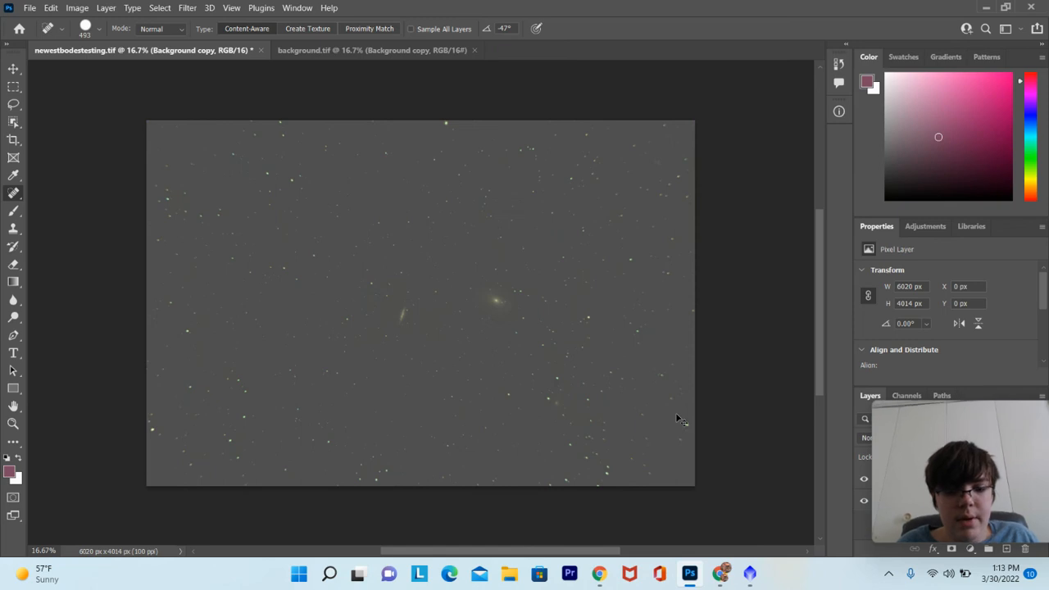
- Darken the sky background of the subtracted image with a Levels adjustment by raising the black point
key(ctrl+l)
drag(746, 454, 774, 456)
click(974, 326)
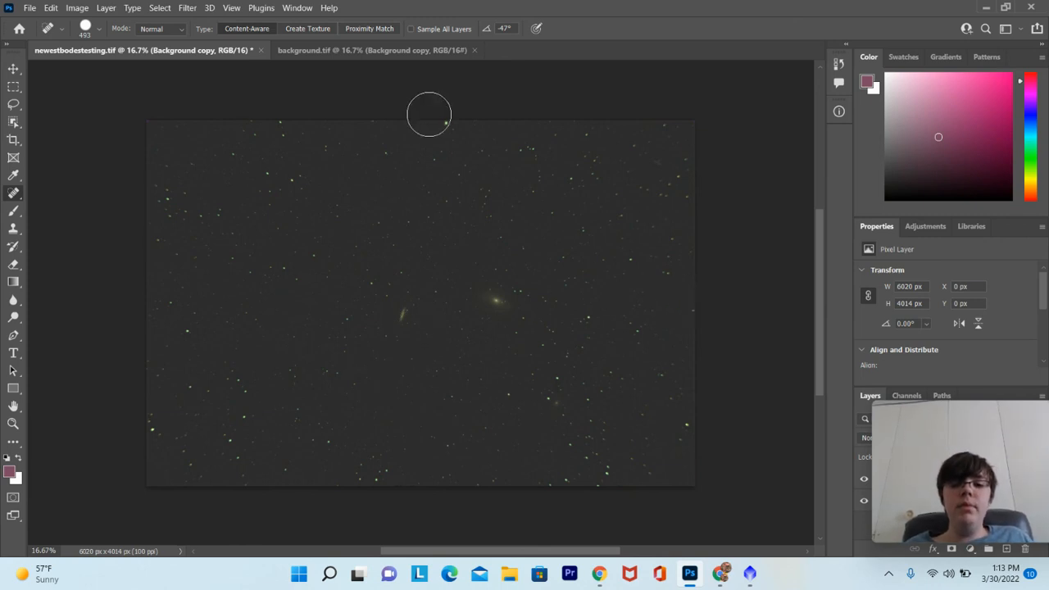
mouse_move(949, 477)
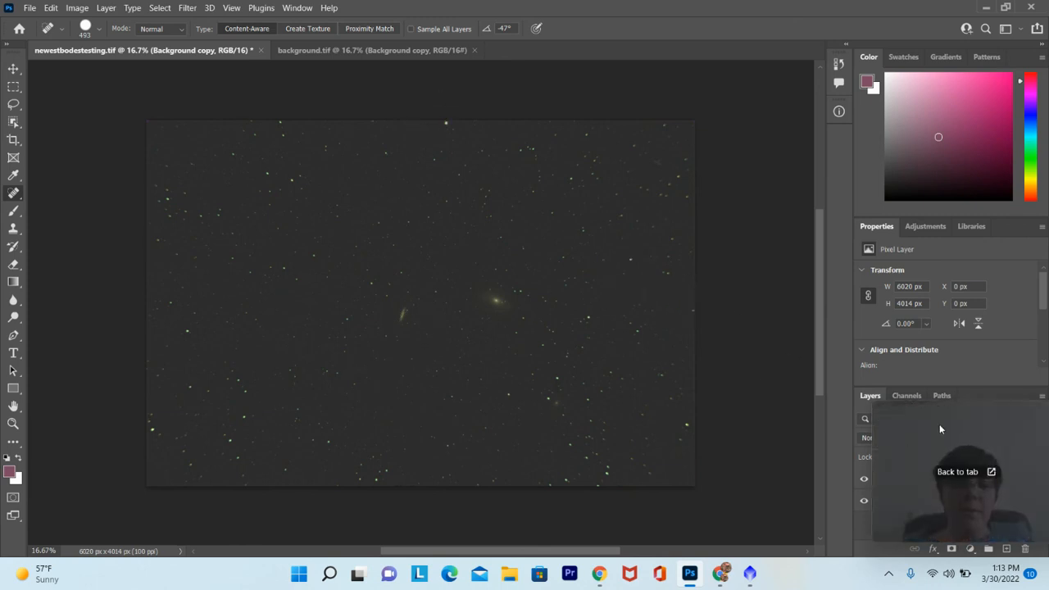
drag(940, 425, 894, 426)
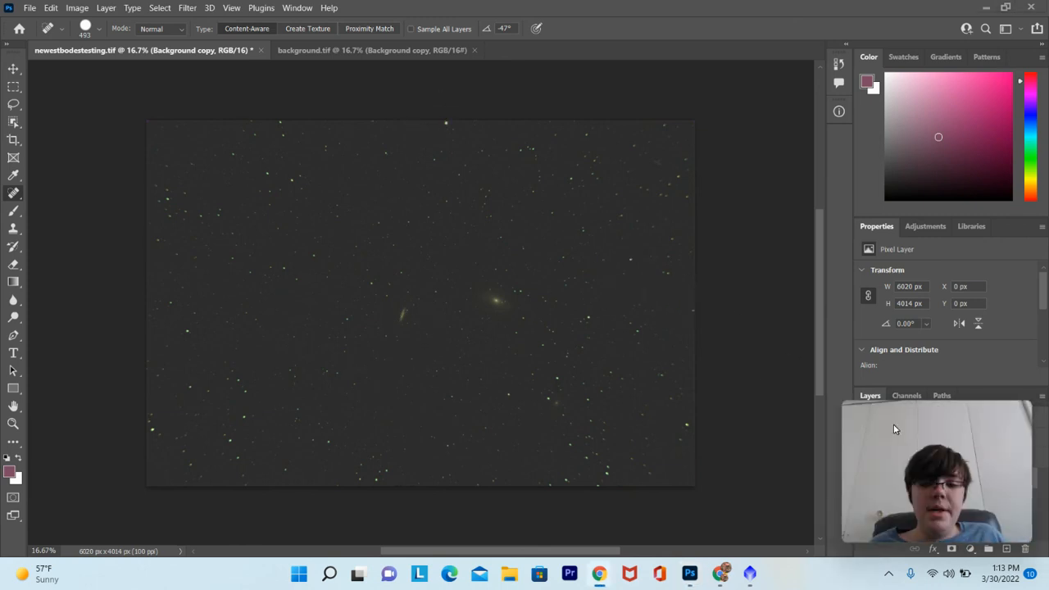
click(720, 573)
click(923, 36)
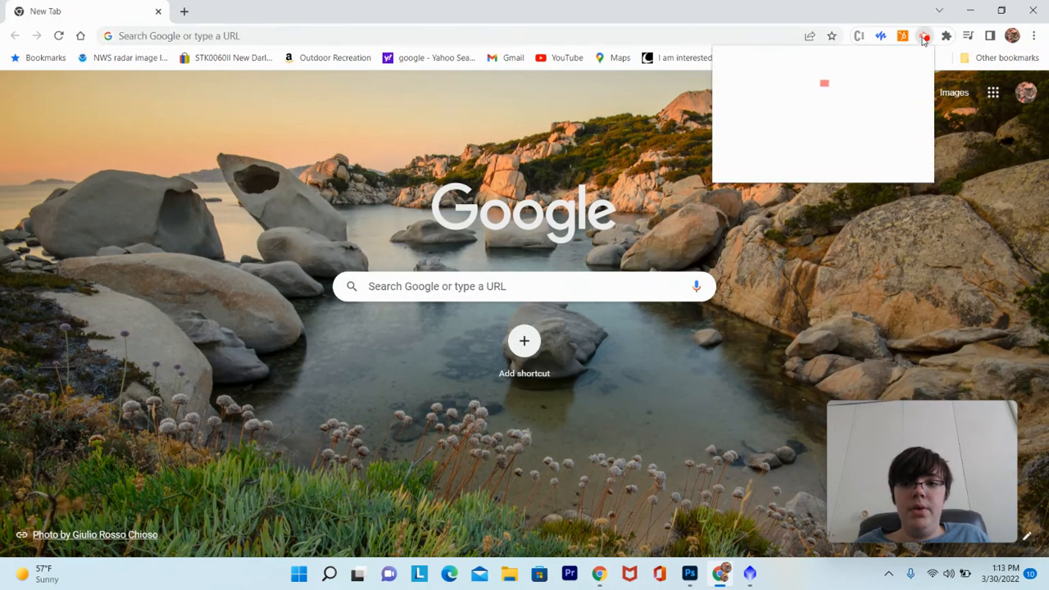